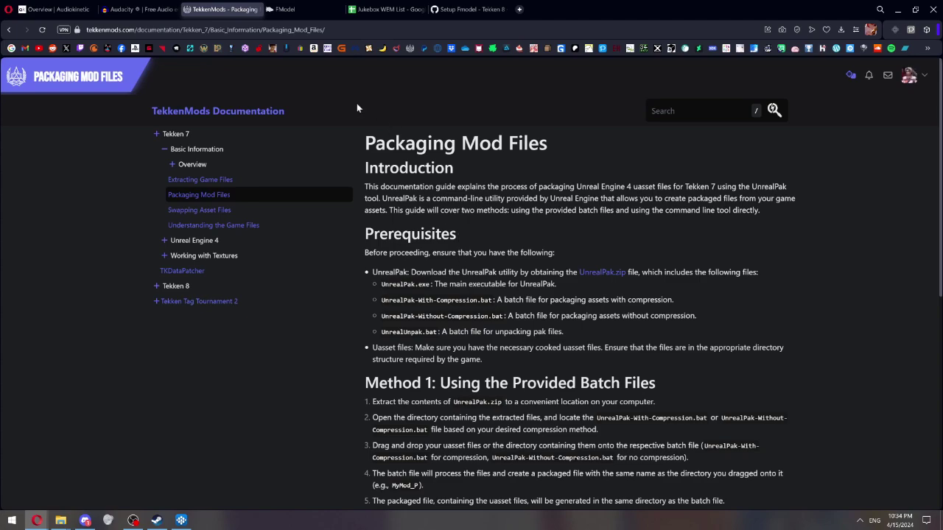
- Look through the reference tabs and the Discord custom music mod guide
click(63, 9)
click(140, 9)
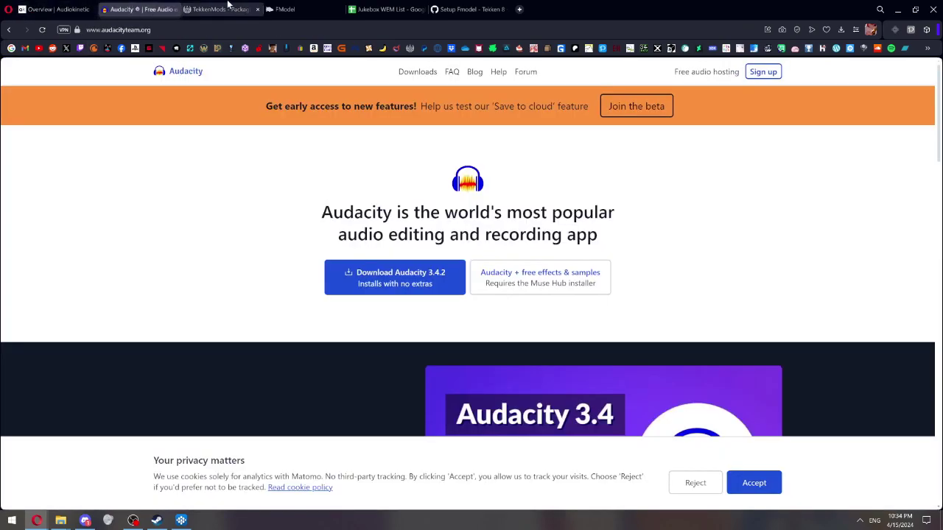
click(295, 9)
click(379, 9)
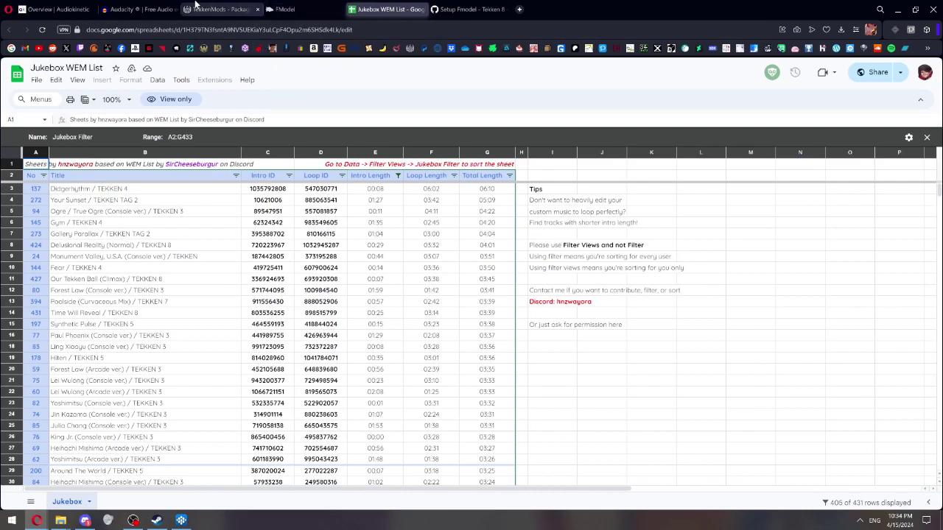
click(225, 9)
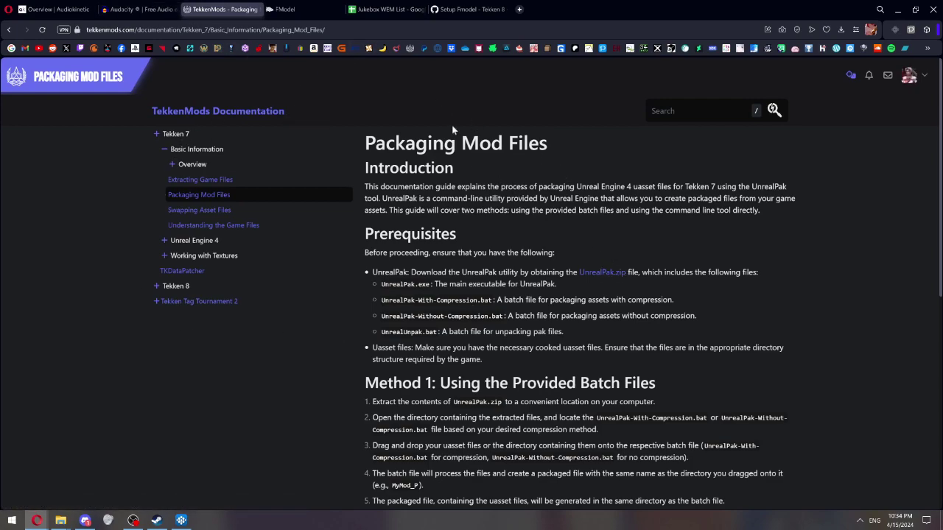
click(85, 521)
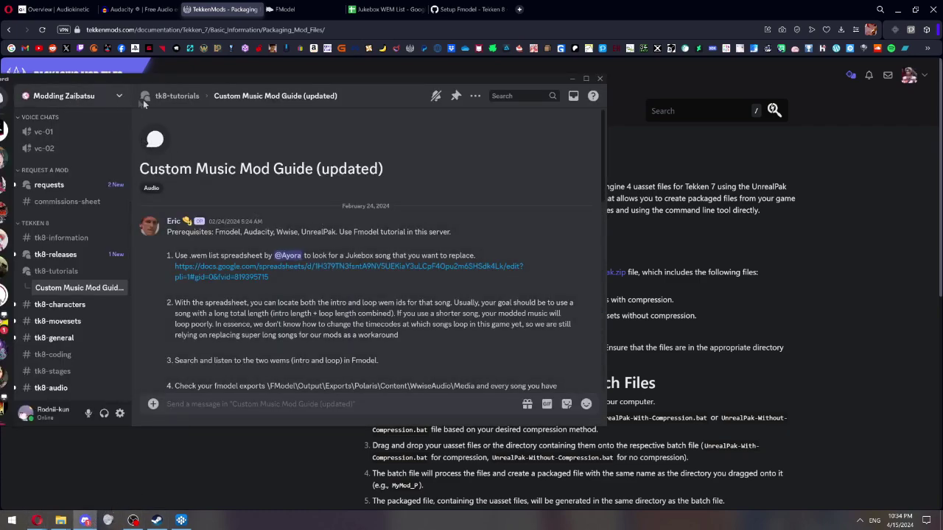
scroll(385, 208, down, 3)
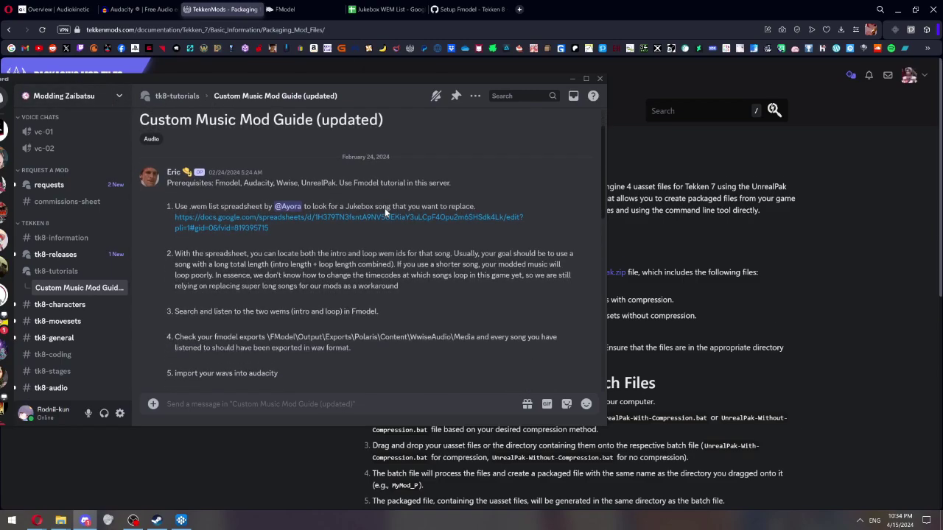
key(alt+Tab)
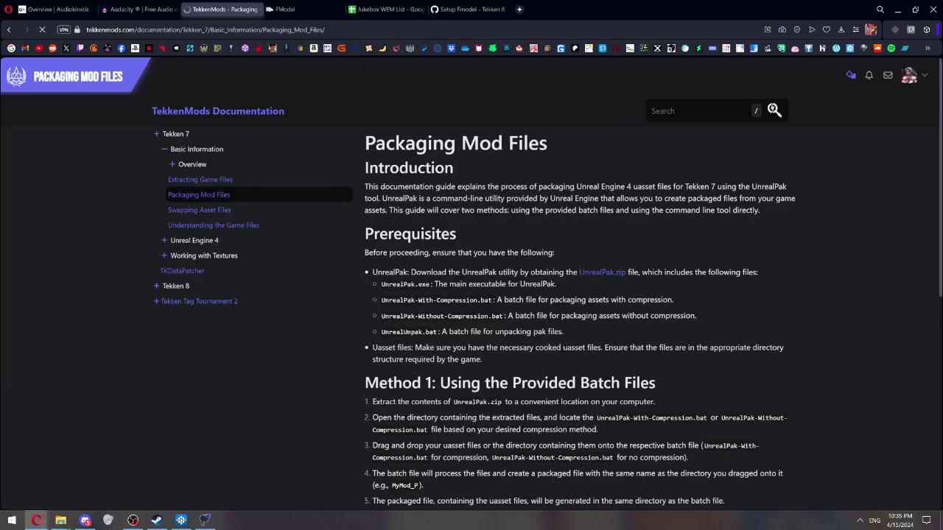
- In FModel's directory selector, try the detected games and settle on Fortnite [LIVE]
mouse_move(206, 522)
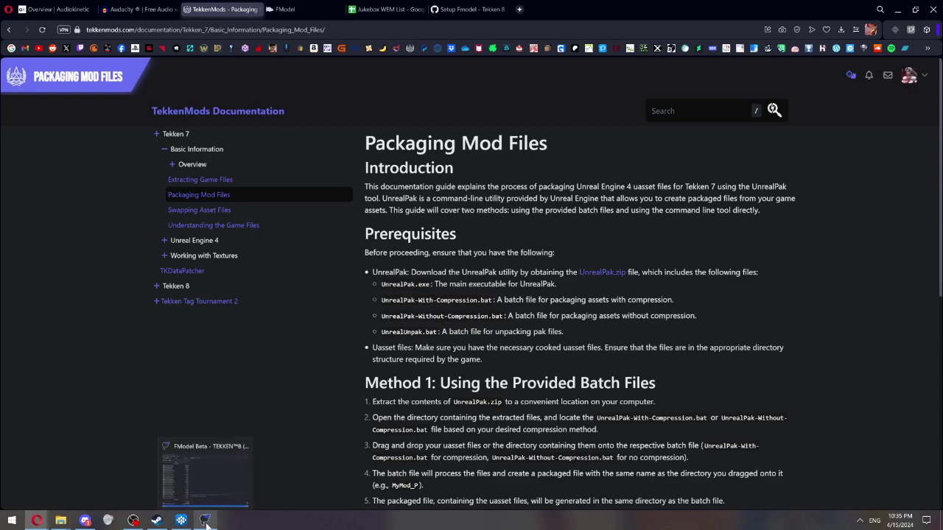
click(208, 484)
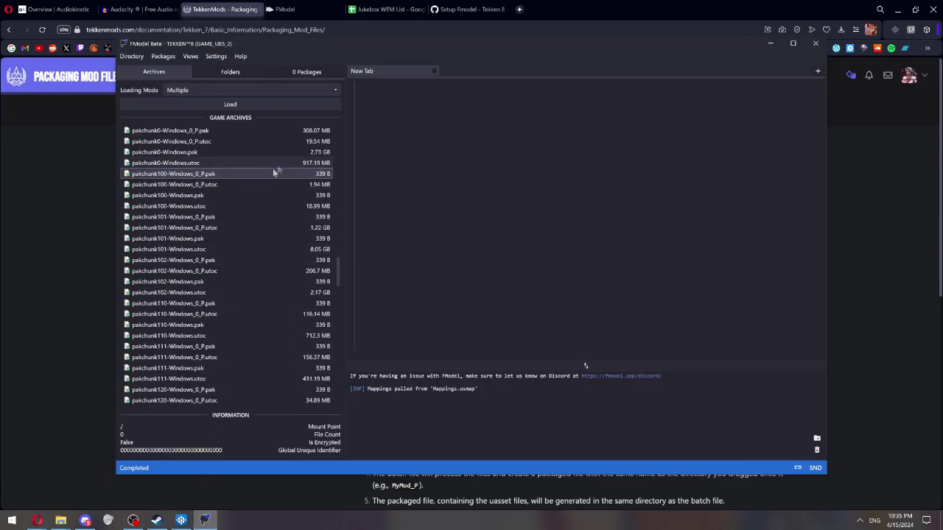
click(163, 56)
click(132, 56)
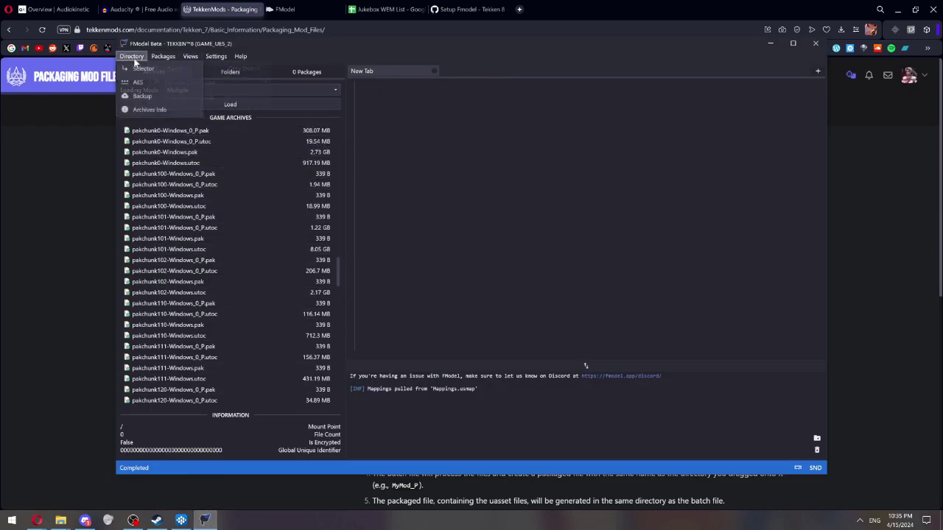
click(147, 68)
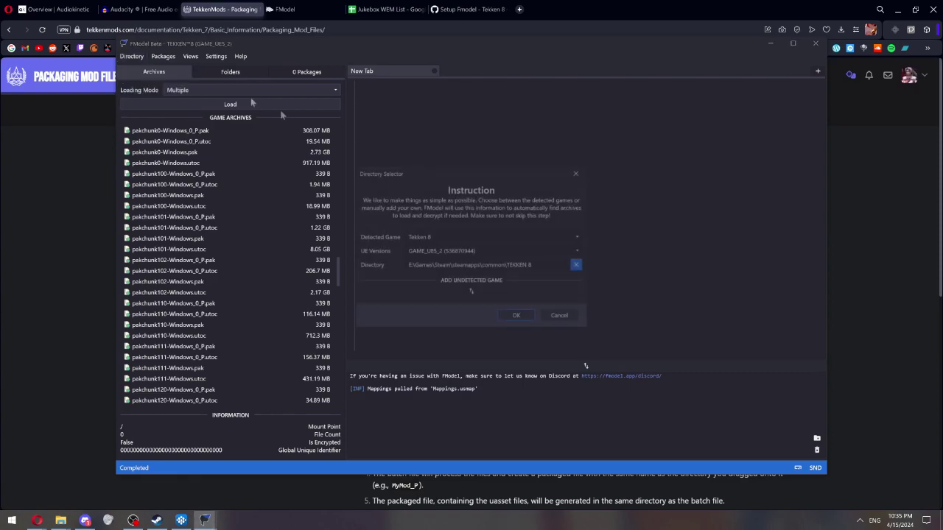
click(559, 234)
click(476, 252)
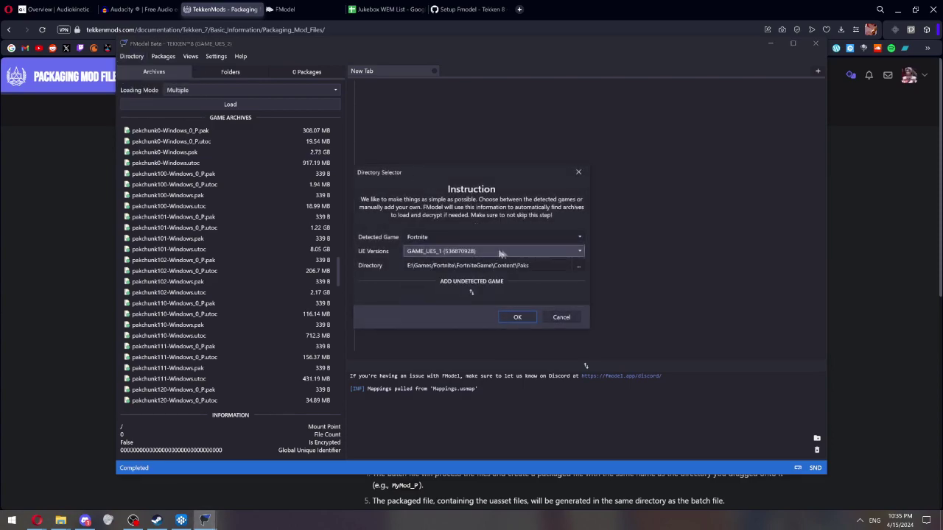
click(448, 236)
click(446, 261)
click(532, 236)
click(477, 263)
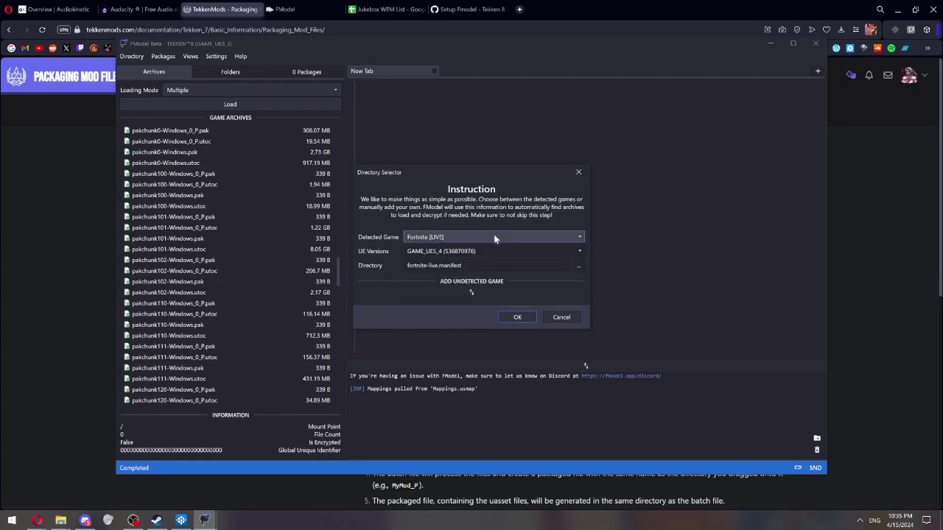
- Try adding an undetected game folder, cancel, close the selector unsaved, and open Settings
click(488, 286)
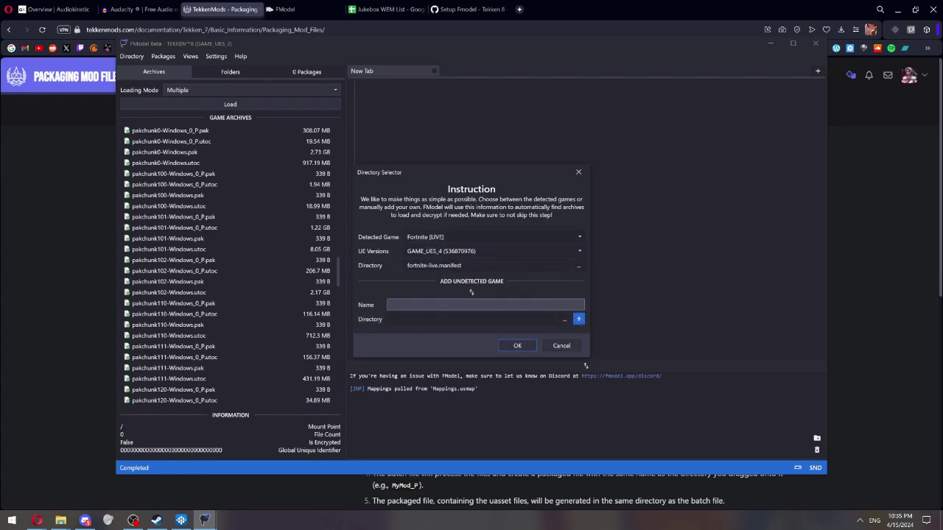
click(564, 319)
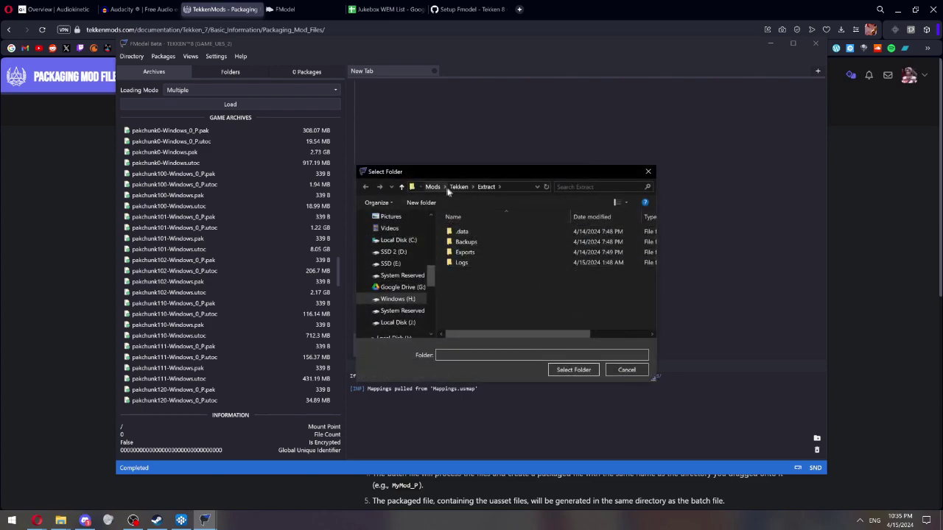
click(648, 174)
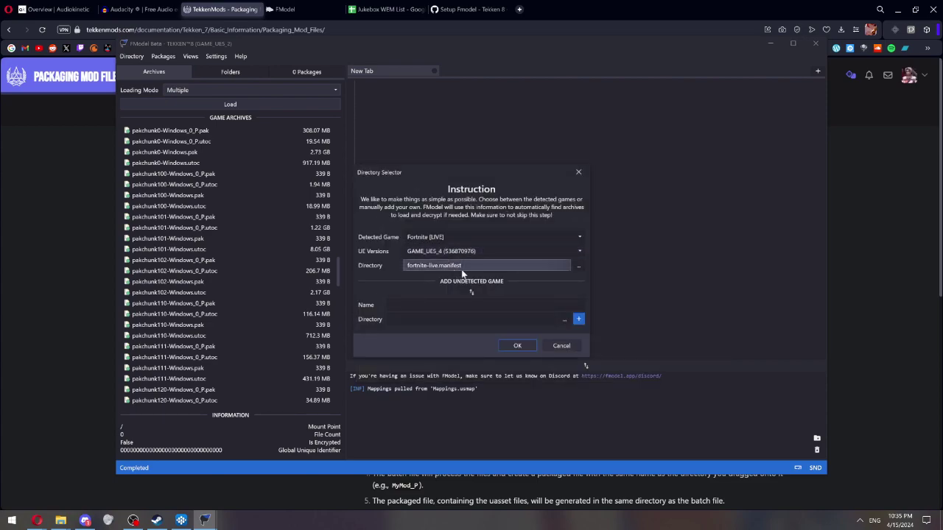
click(579, 171)
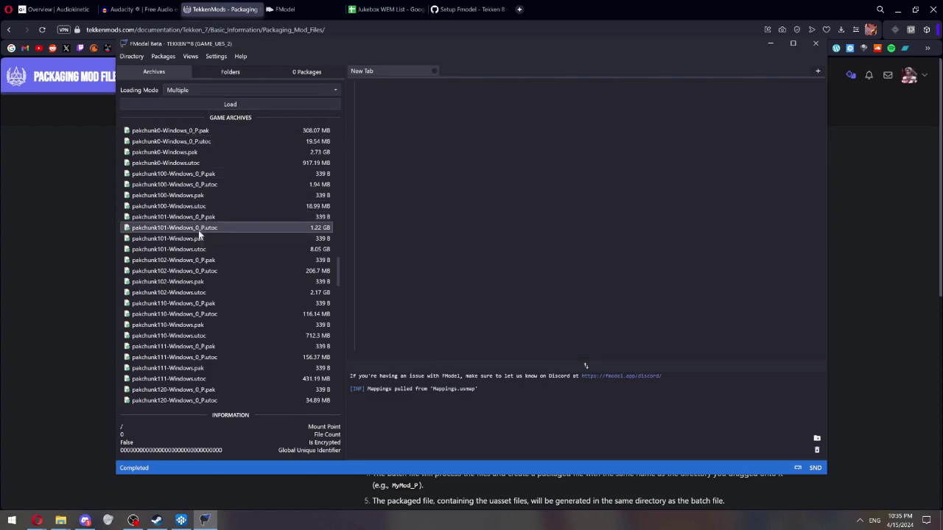
click(214, 57)
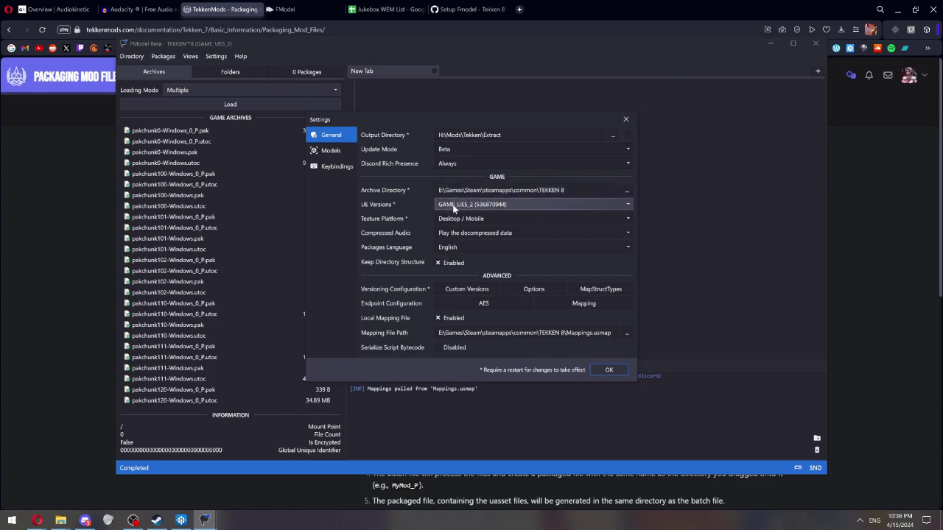
- Keep GAME_UE5_2 as the Unreal Engine version and close FModel's Settings
click(533, 205)
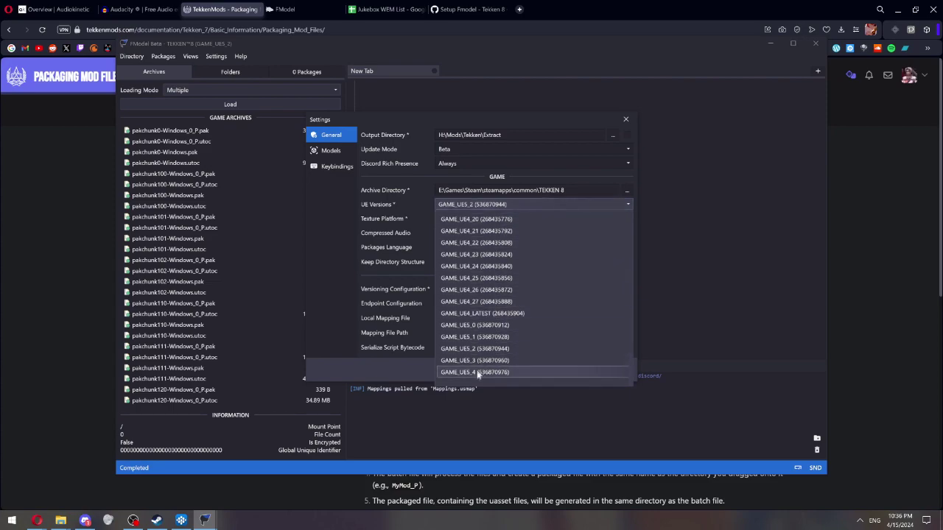
click(652, 210)
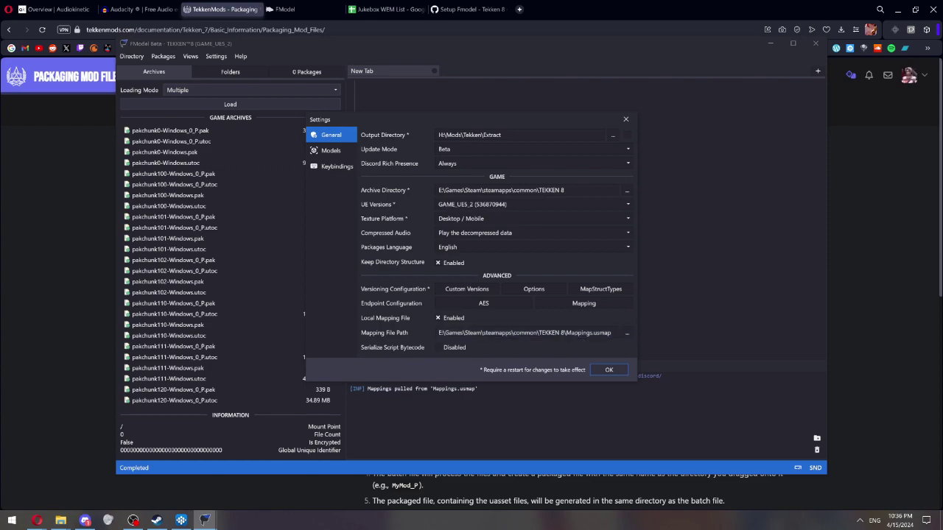
mouse_move(184, 516)
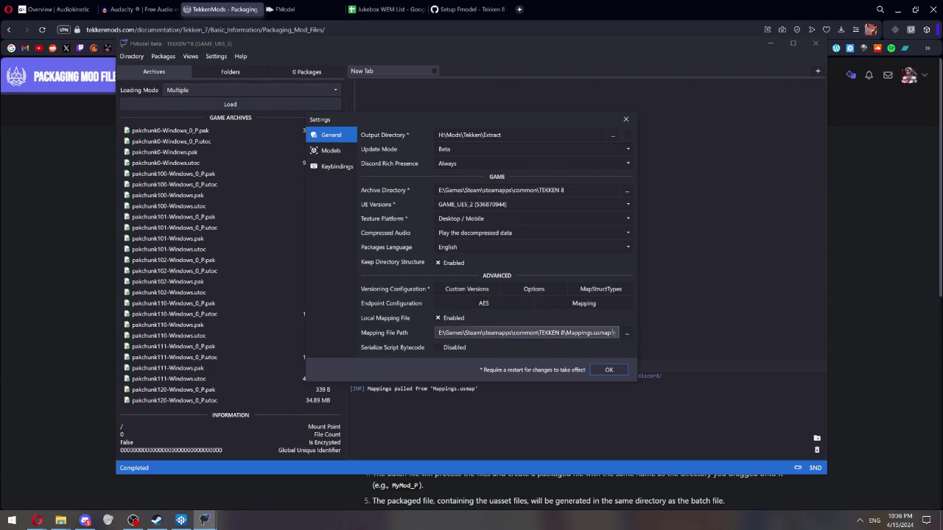
click(617, 373)
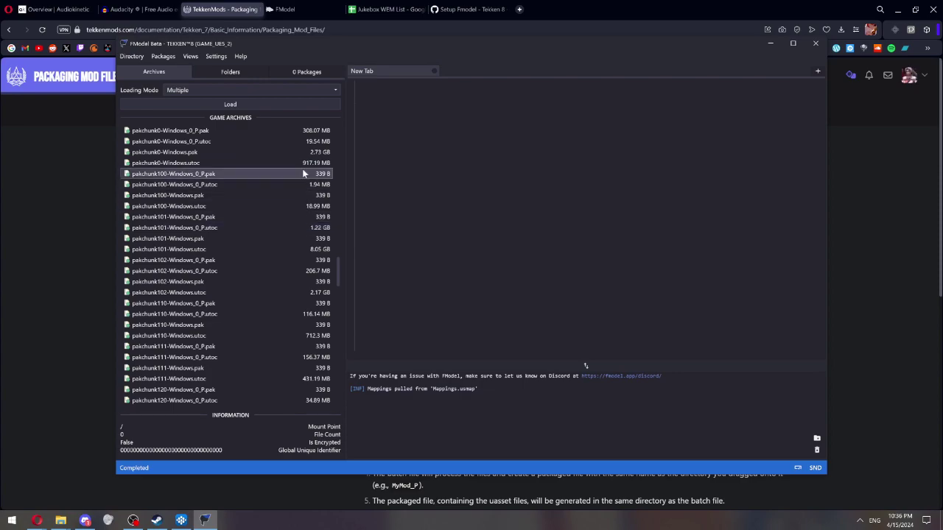
- Load pakchunk0-Windows.pak and list the .wem files in Polaris > Content > WwiseAudio > Media
double_click(171, 154)
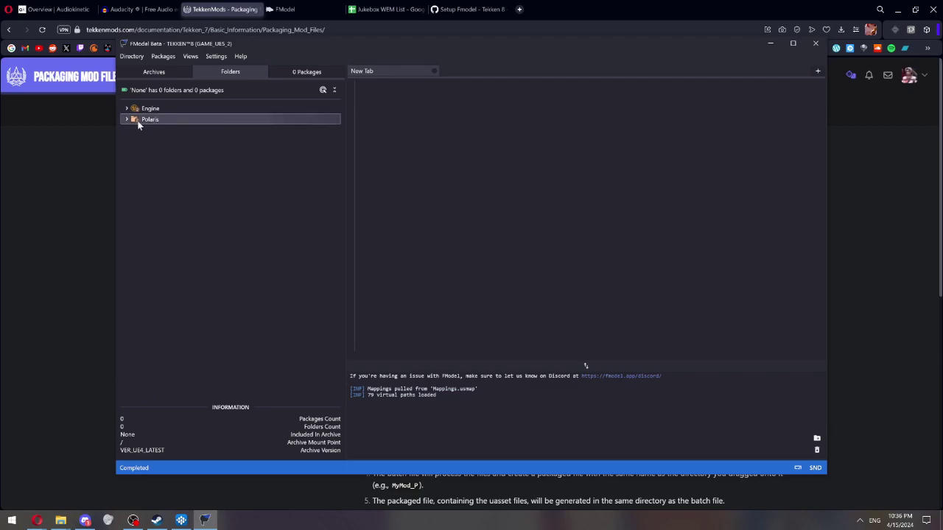
double_click(137, 123)
click(170, 143)
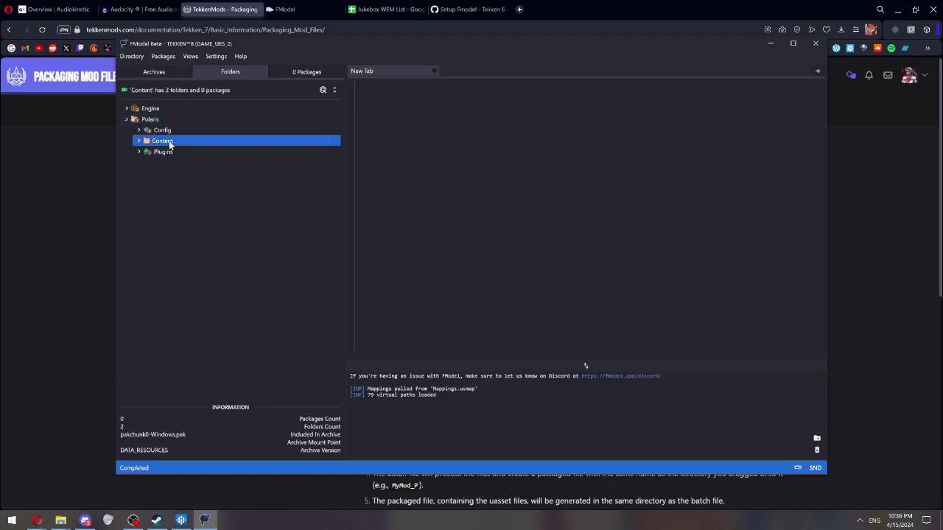
double_click(169, 145)
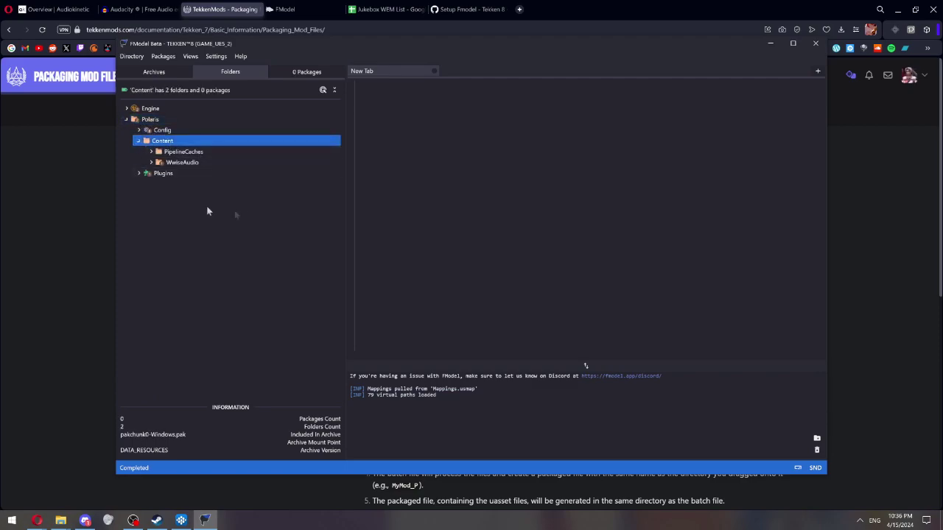
double_click(197, 163)
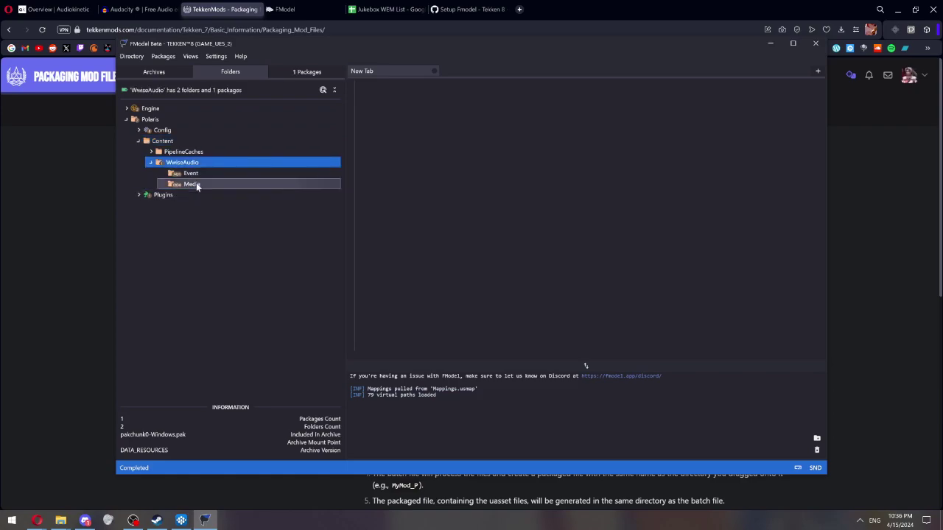
double_click(193, 184)
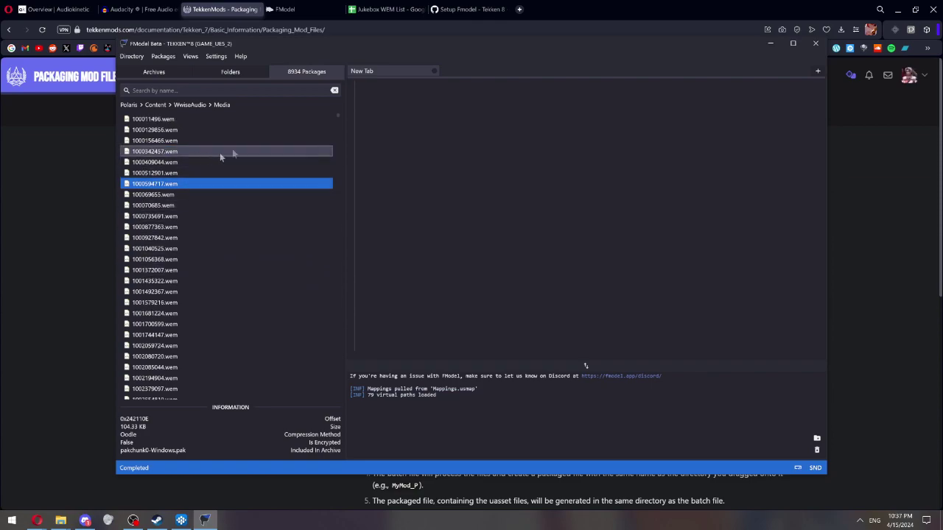
- Copy Calm Beginning / TEKKEN 6's intro ID 447936980 from cell C40 of the Jukebox WEM List
click(387, 9)
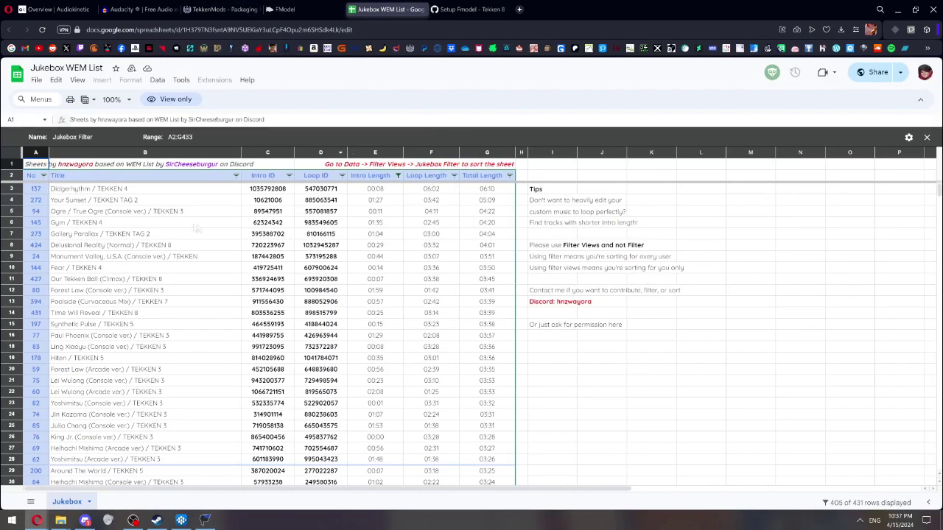
scroll(137, 255, down, 5)
scroll(134, 256, up, 5)
scroll(171, 235, down, 5)
click(86, 330)
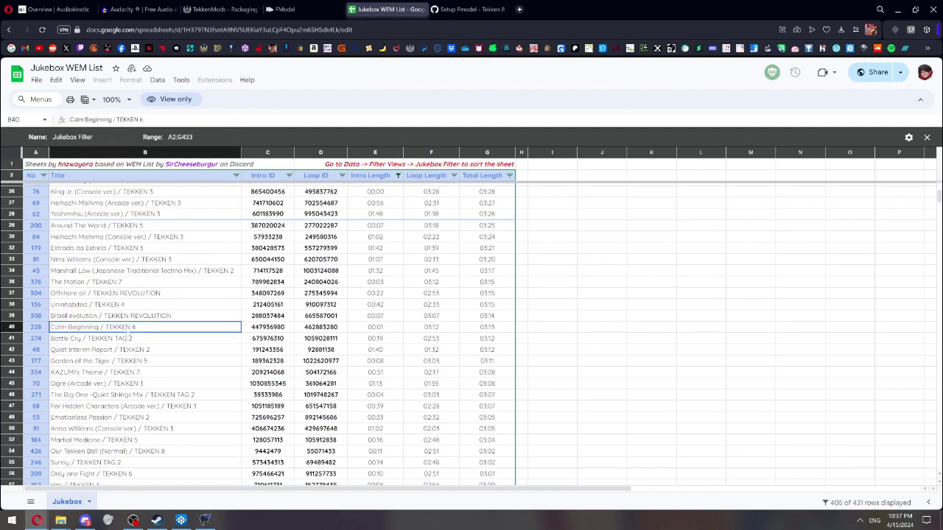
click(383, 330)
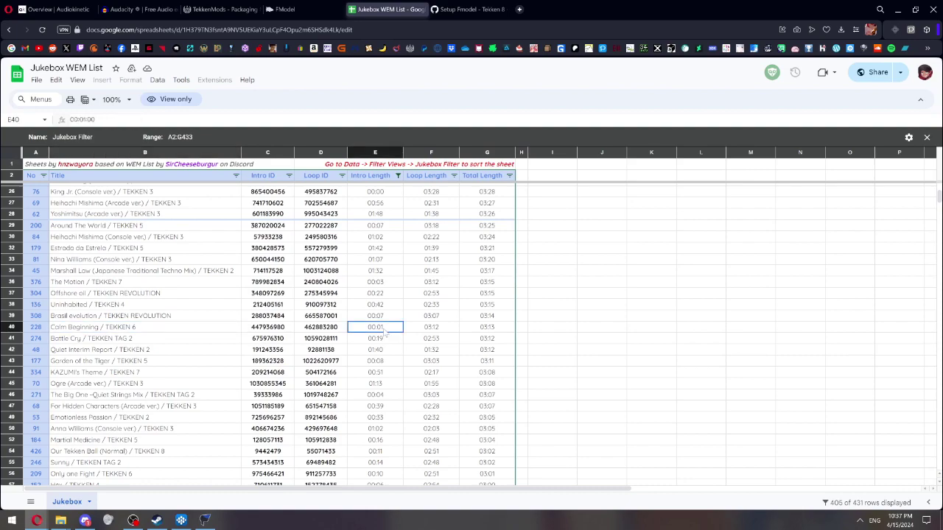
click(217, 332)
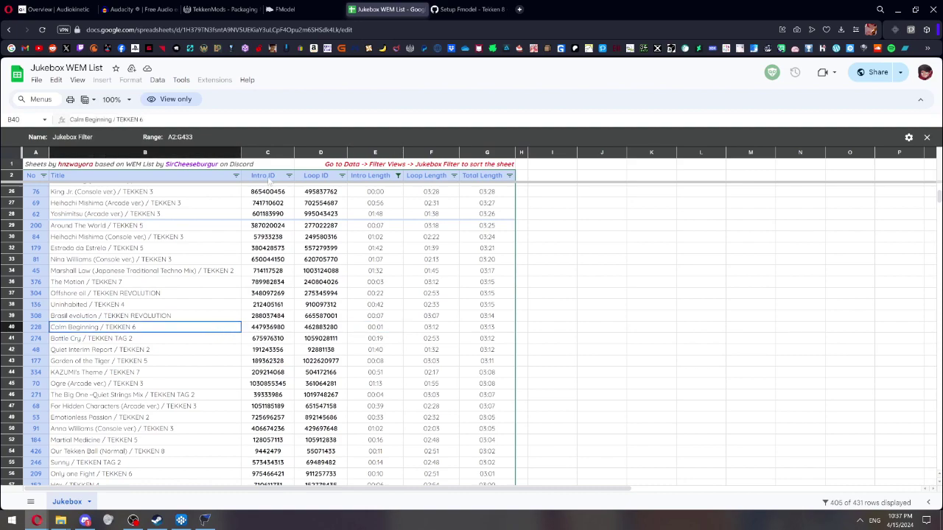
double_click(268, 328)
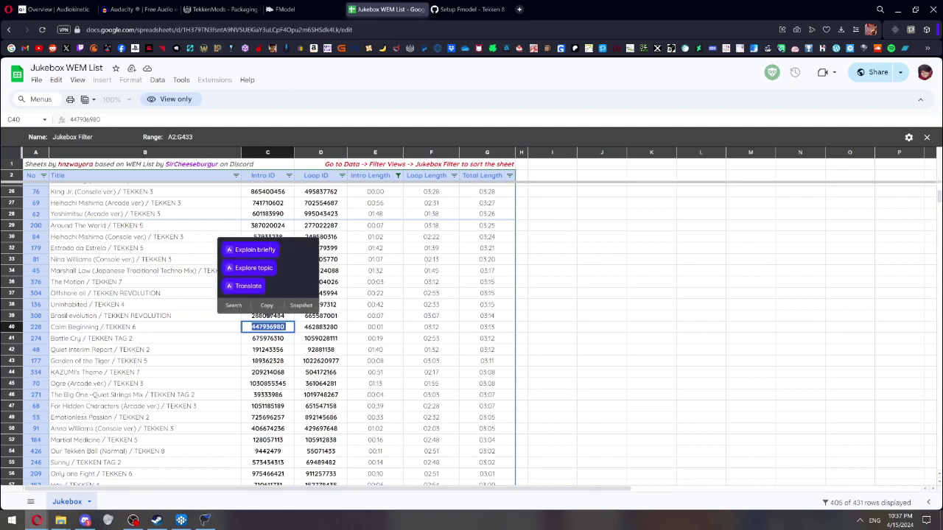
key(ctrl+c)
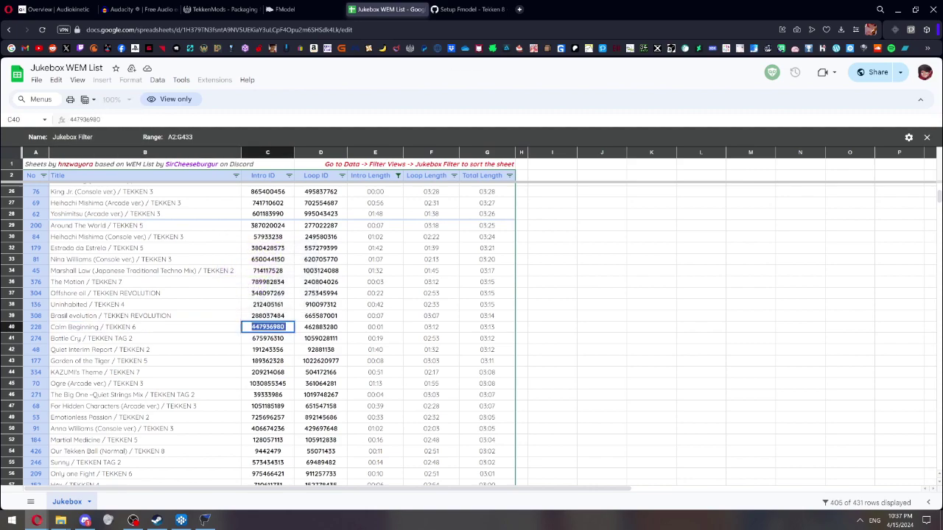
- Search FModel's package list for the intro file 447936980
click(204, 521)
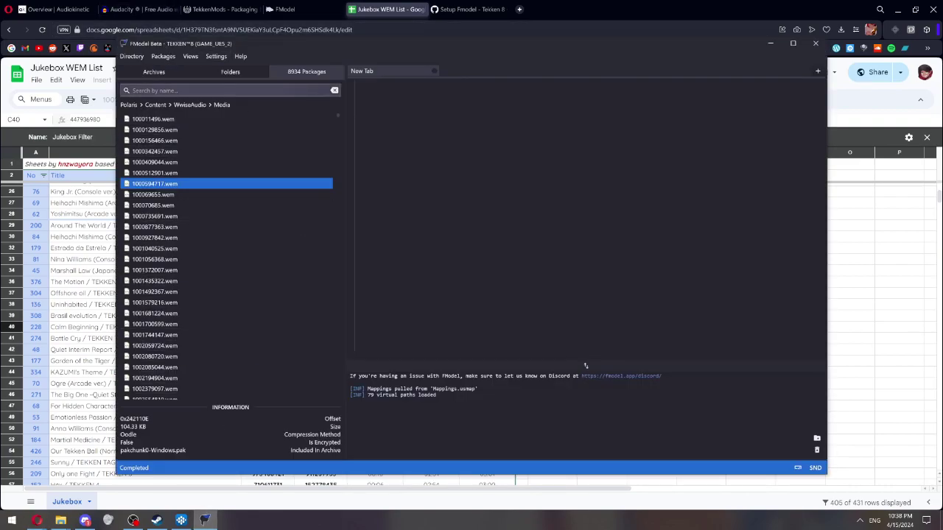
click(221, 90)
key(ctrl+v)
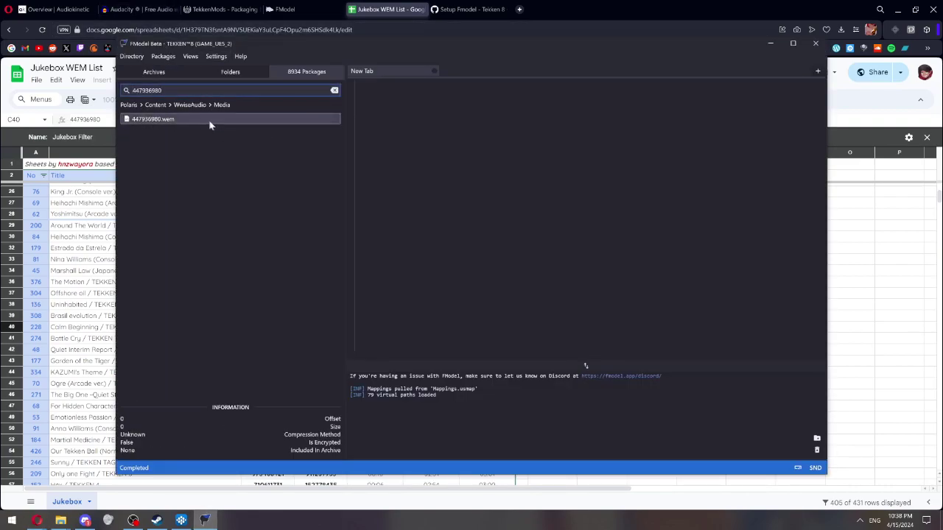
- Select Calm Beginning's loop ID 462883280 in cell D40 of the spreadsheet
click(89, 315)
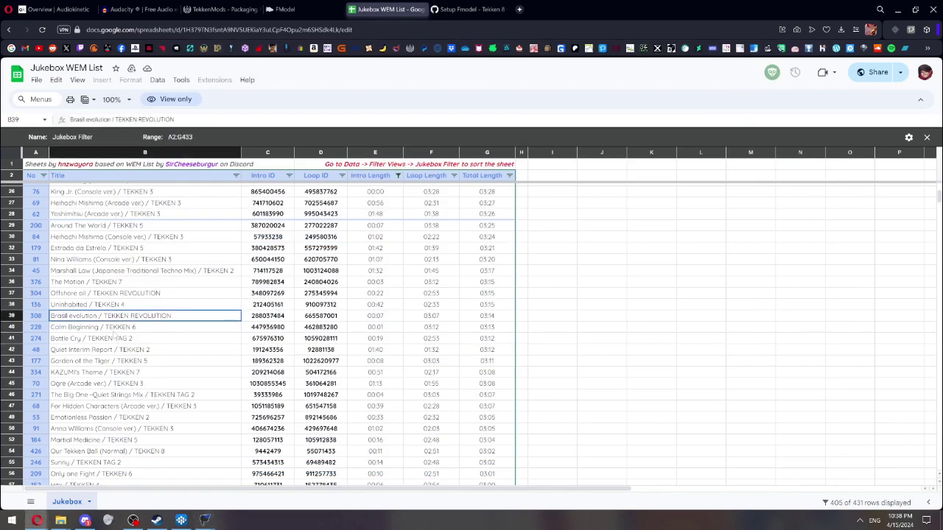
click(143, 330)
click(330, 329)
double_click(329, 329)
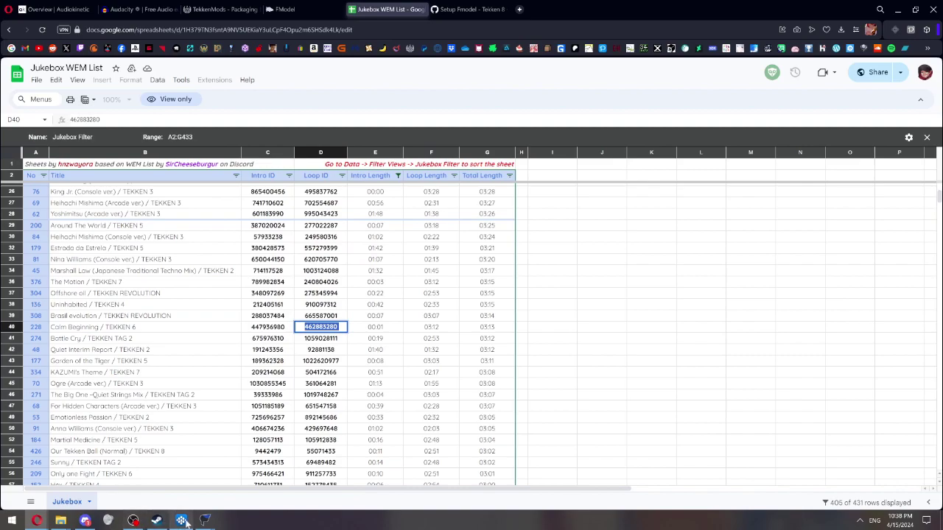
- Search FModel for 462883280, open the .wem in the Audio Player, and preview the loop
mouse_move(205, 521)
click(152, 479)
click(204, 88)
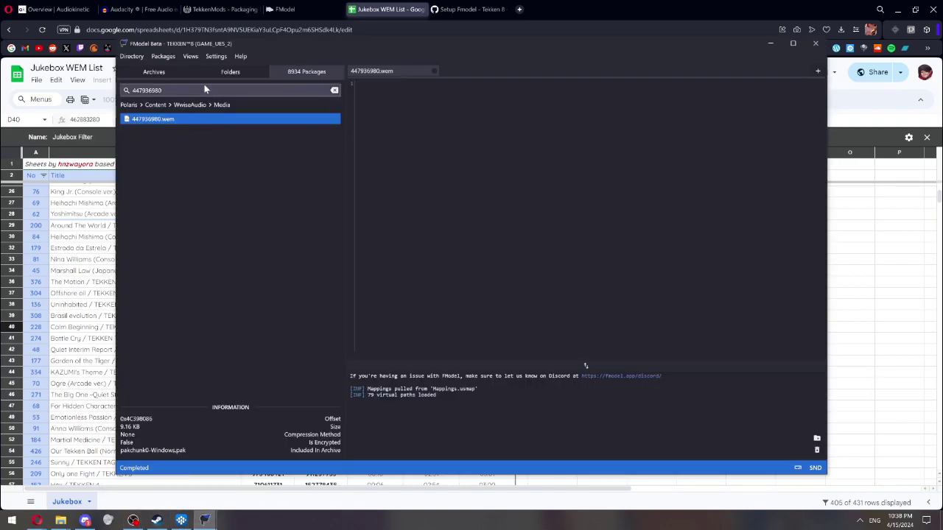
key(ctrl+a)
key(ctrl+v)
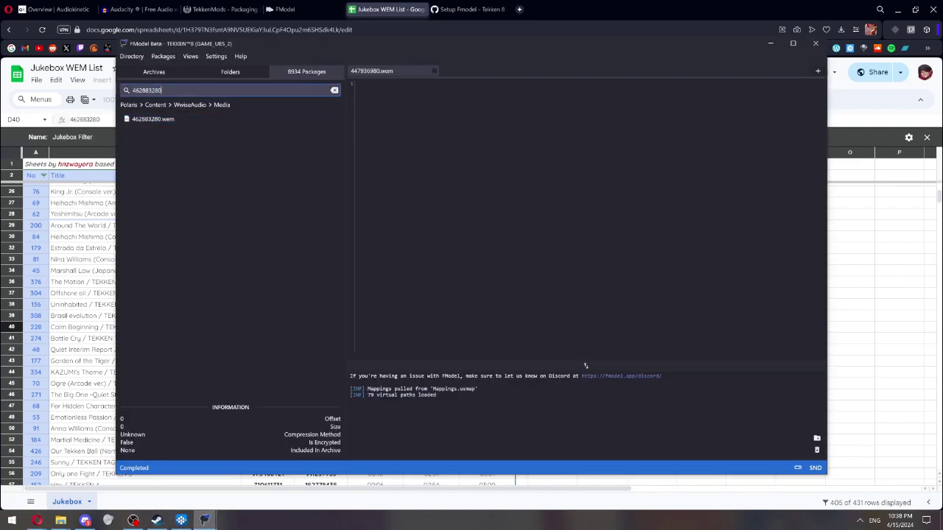
double_click(259, 118)
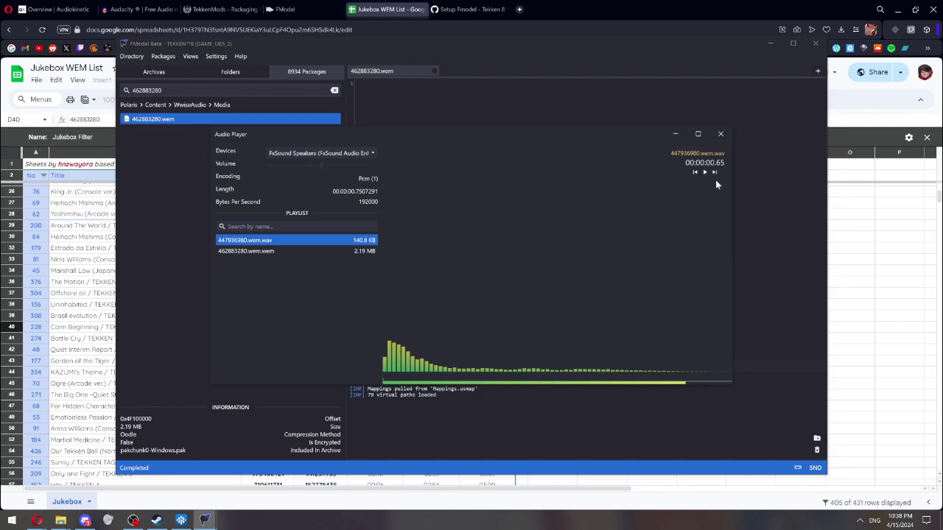
double_click(283, 250)
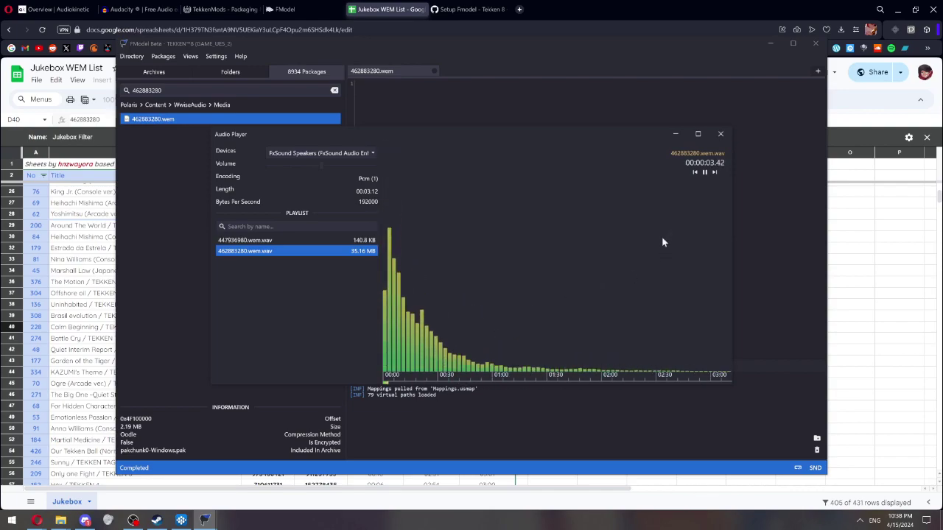
click(704, 172)
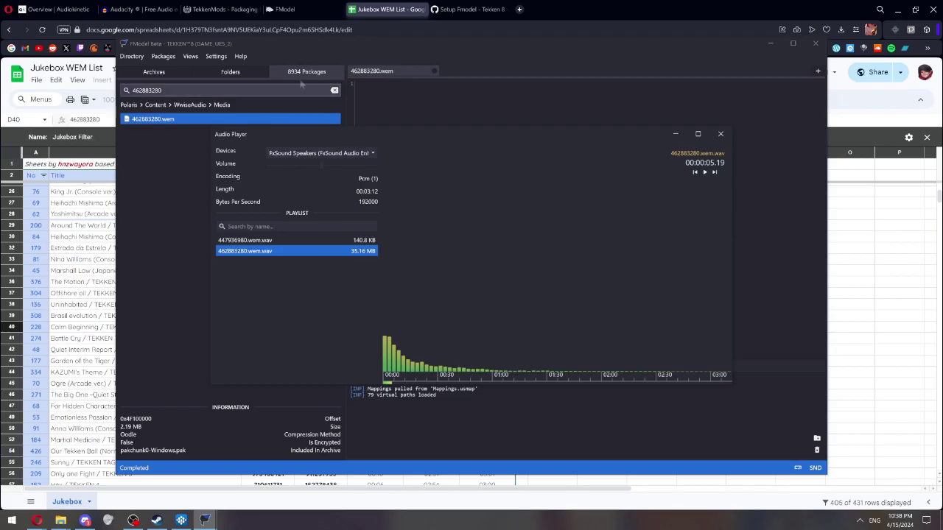
- Open Extract > Exports > Polaris > Content > WwiseAudio > Media with the exported wavs and launch Audacity
mouse_move(60, 521)
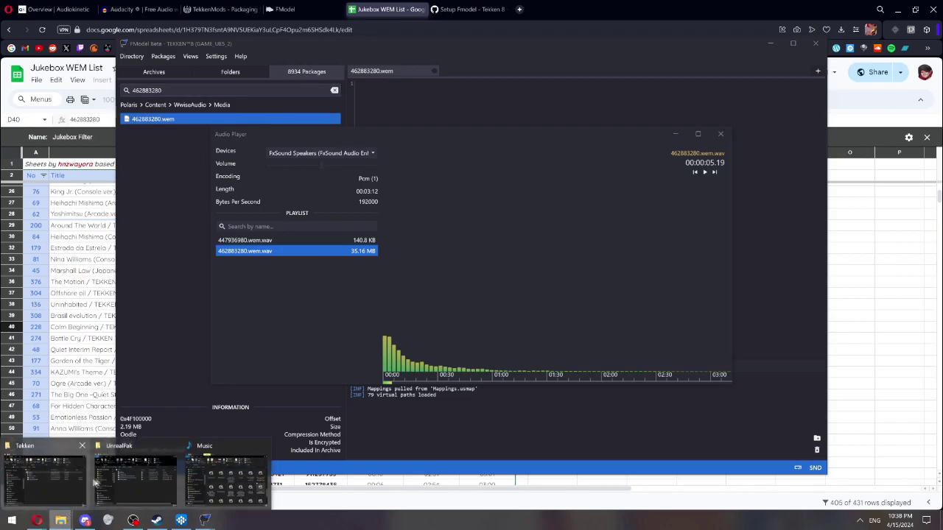
mouse_move(87, 481)
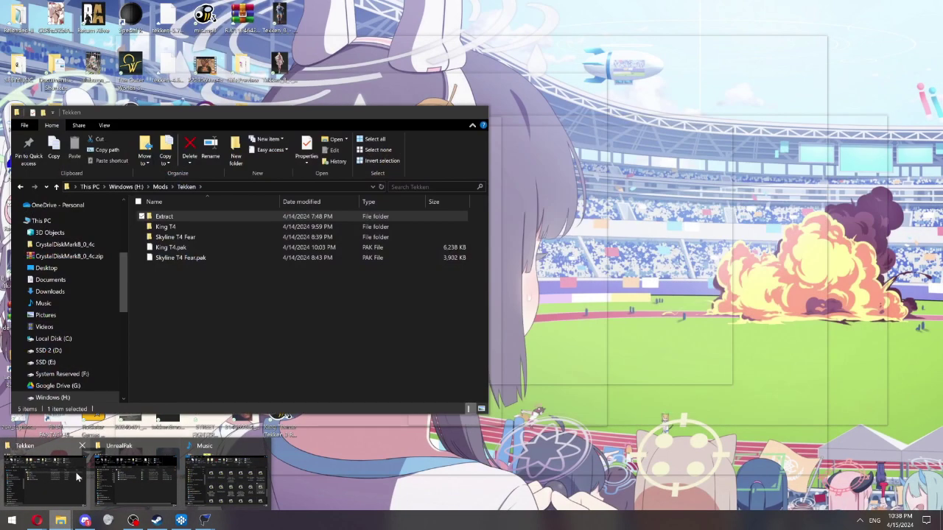
click(68, 477)
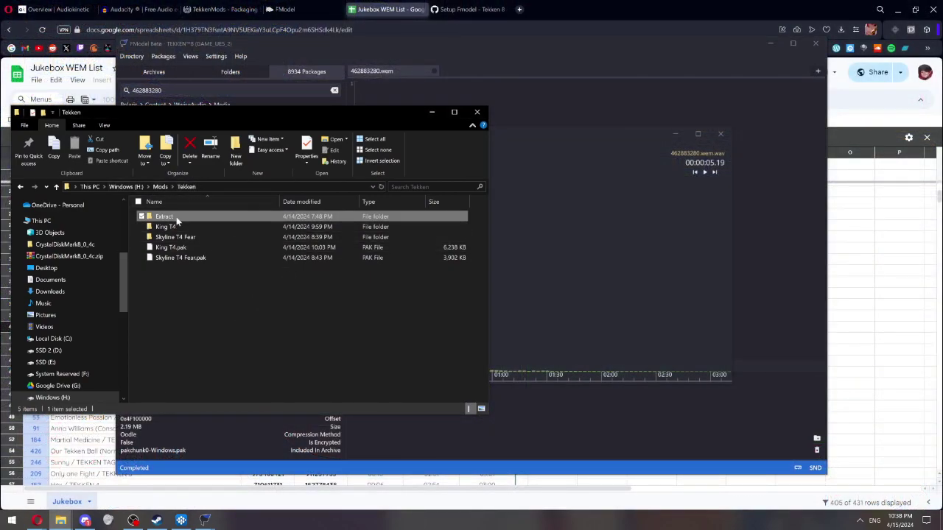
double_click(177, 219)
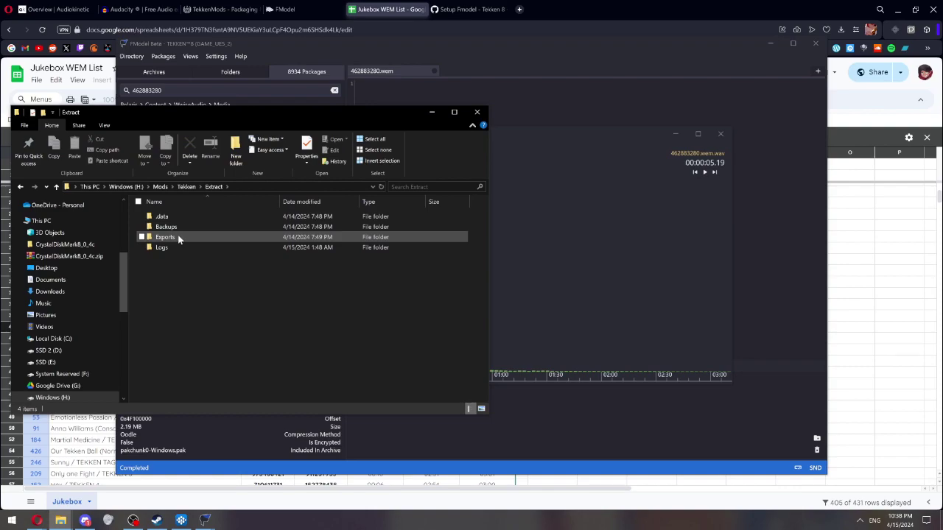
double_click(176, 237)
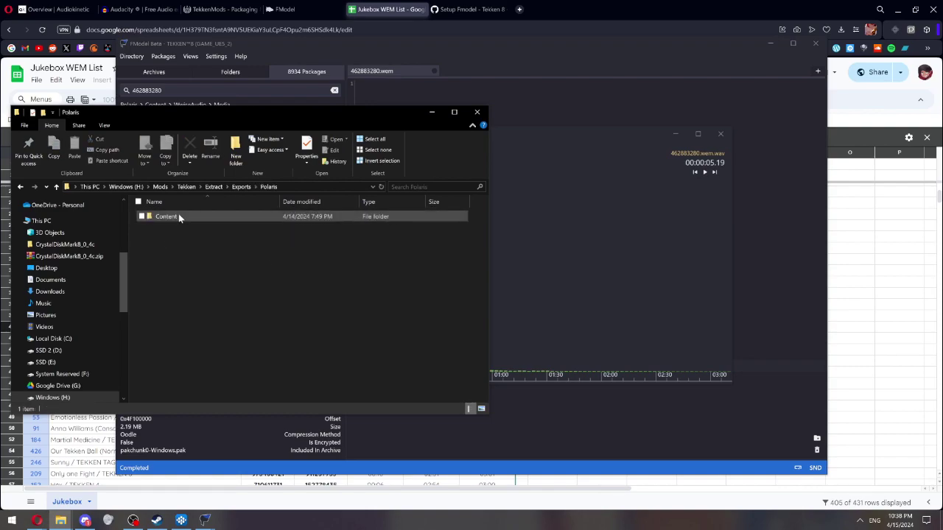
double_click(178, 216)
double_click(178, 216)
double_click(178, 216)
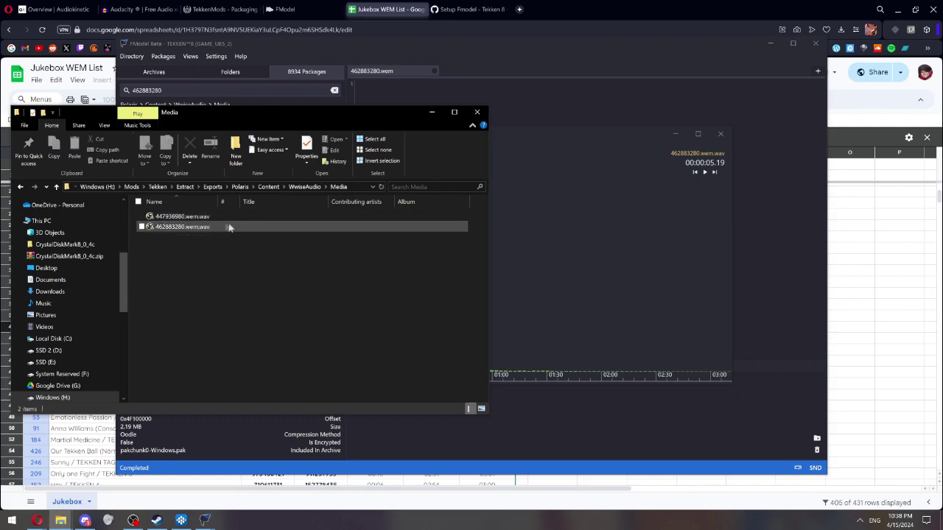
click(11, 520)
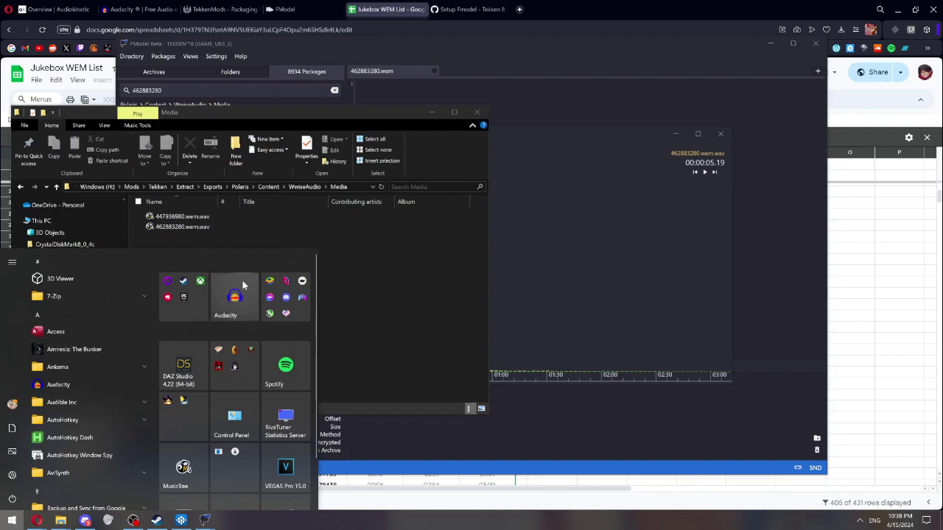
click(242, 280)
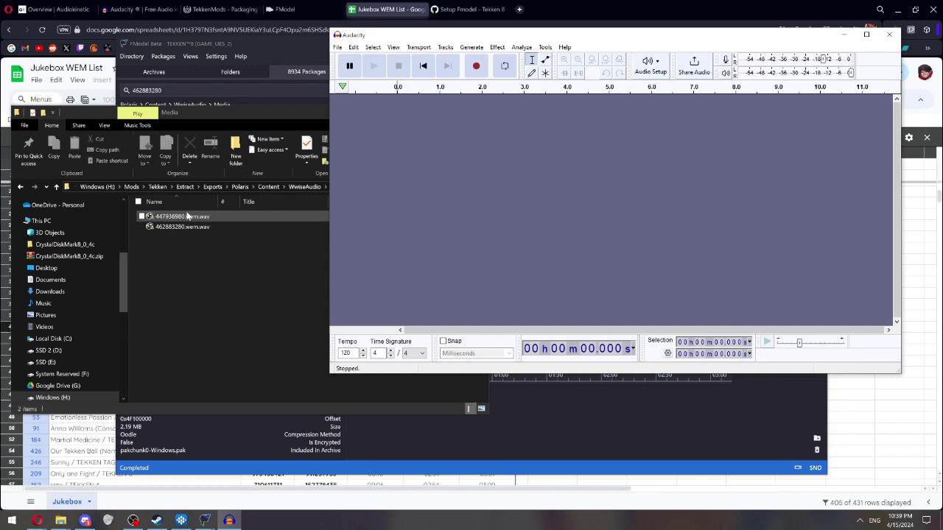
- Drag 447936980.wem.wav and 462883280.wem.wav from the Media folder into Audacity as separate tracks
drag(188, 215, 398, 202)
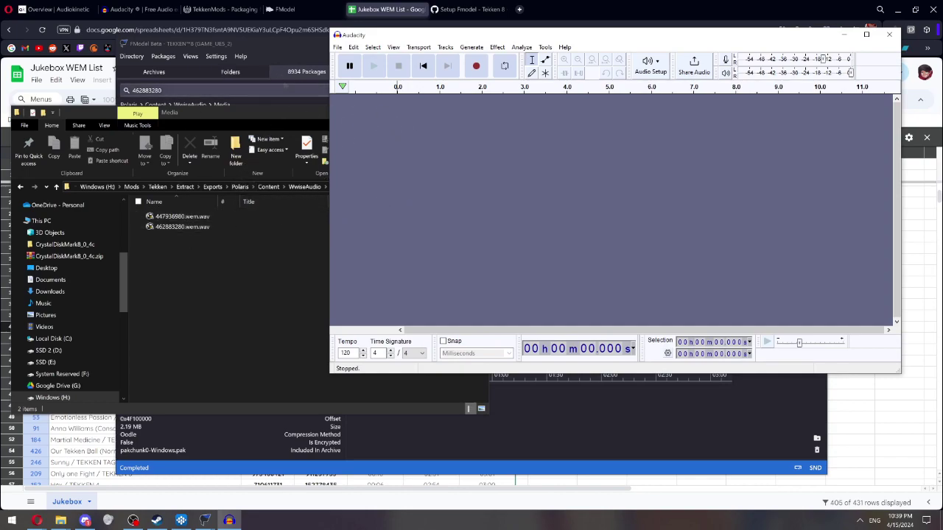
click(89, 440)
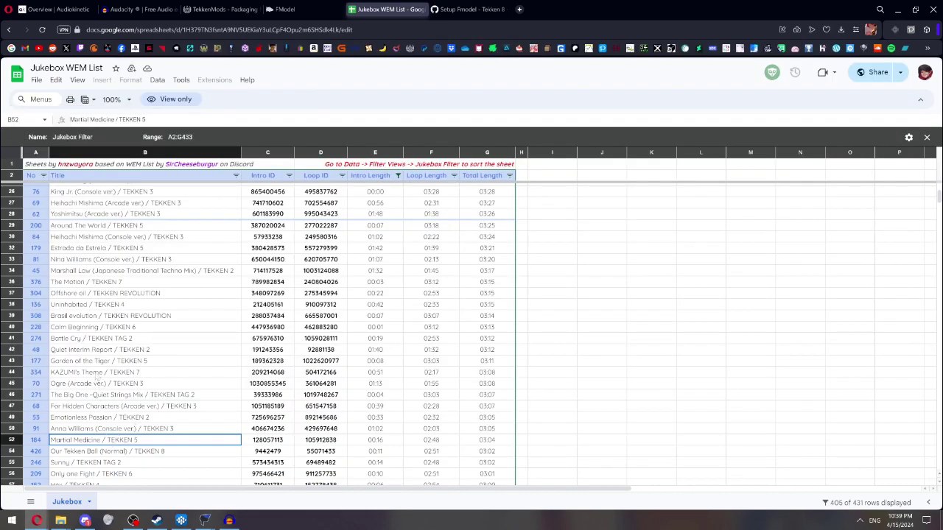
click(105, 329)
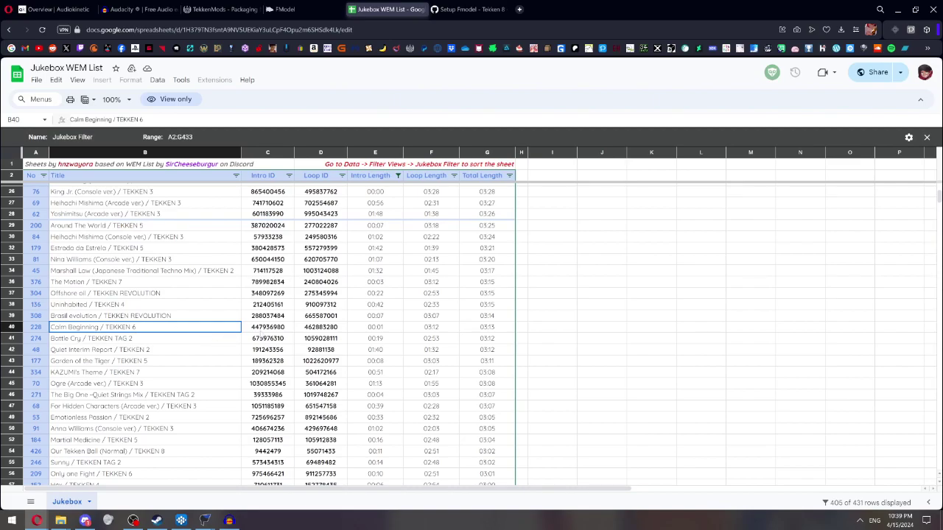
mouse_move(62, 520)
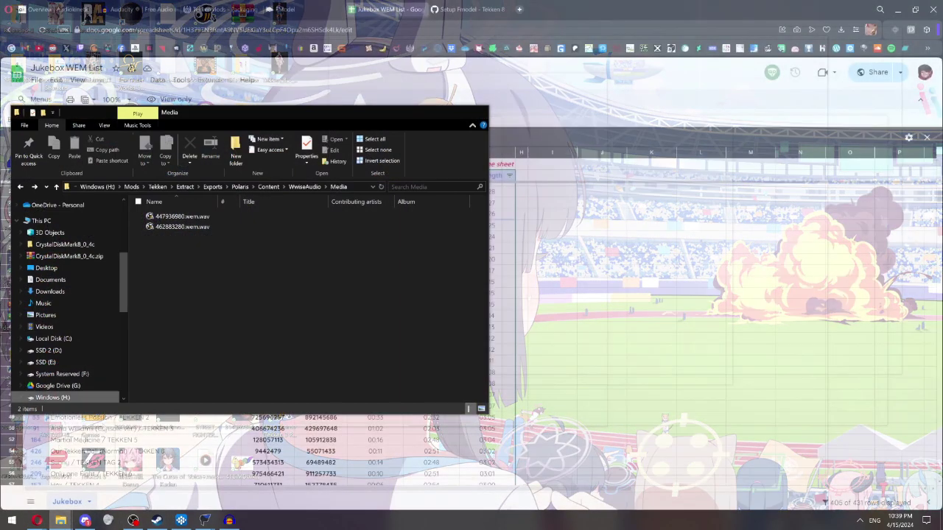
click(45, 479)
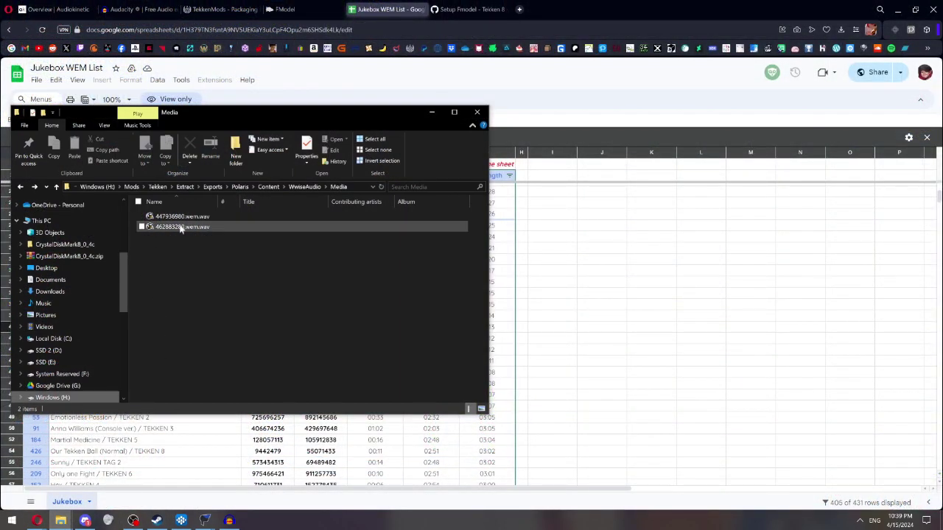
mouse_move(182, 216)
mouse_down()
mouse_move(229, 521)
mouse_move(295, 226)
mouse_move(353, 146)
mouse_move(379, 168)
mouse_up()
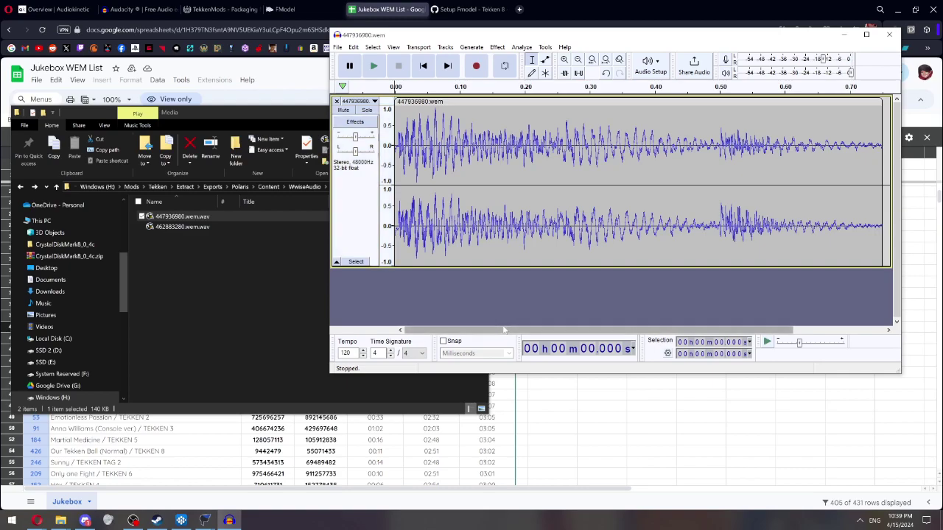
drag(509, 331, 682, 331)
drag(180, 226, 810, 208)
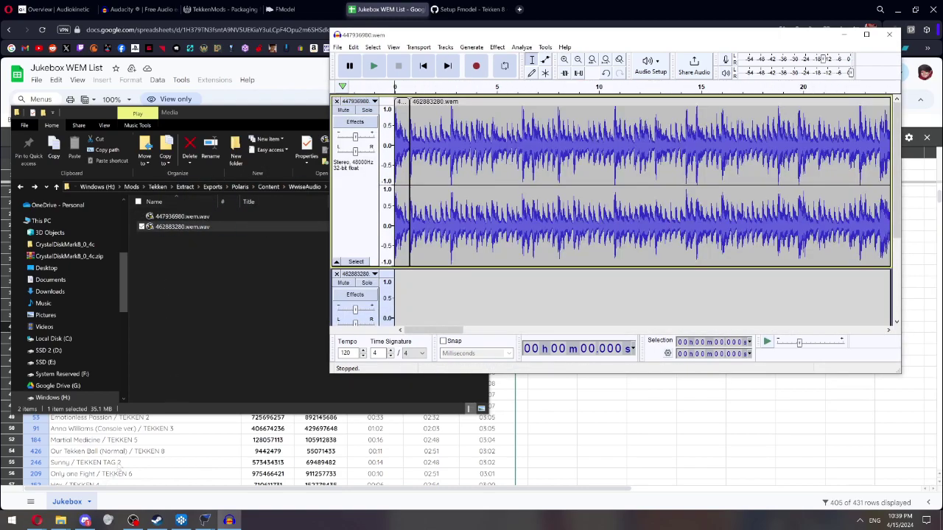
- Add Rude and Reckless Int.mp3 from the Music folder as a new Audacity track
mouse_move(60, 521)
click(218, 480)
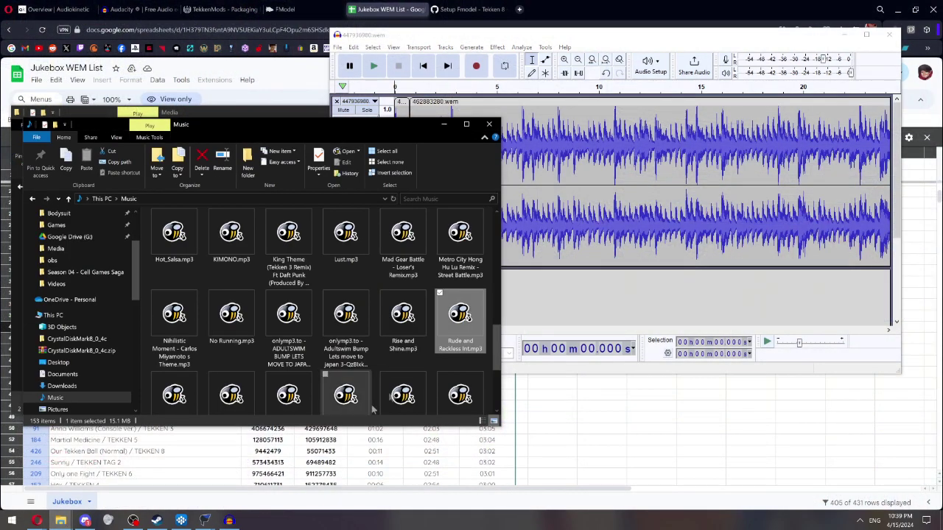
mouse_move(461, 317)
mouse_down()
mouse_move(587, 304)
mouse_move(590, 291)
mouse_up()
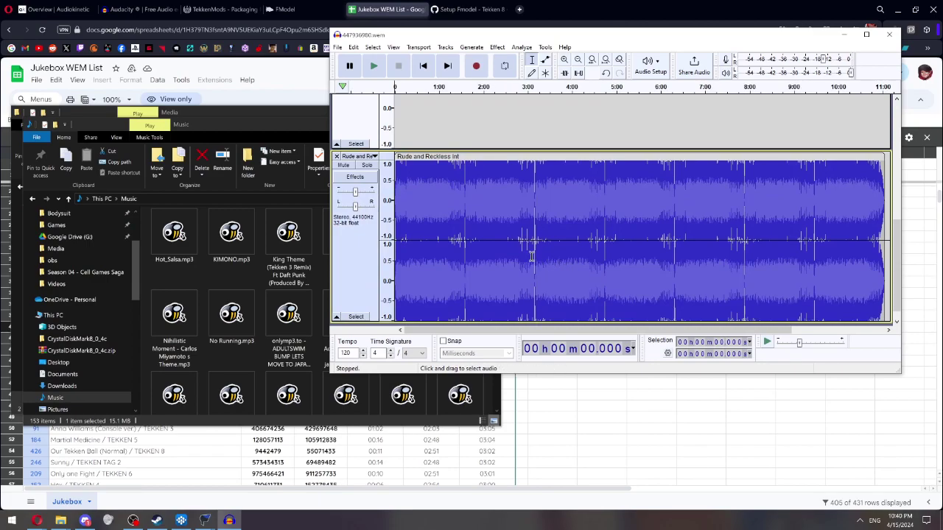
scroll(591, 284, up, 5)
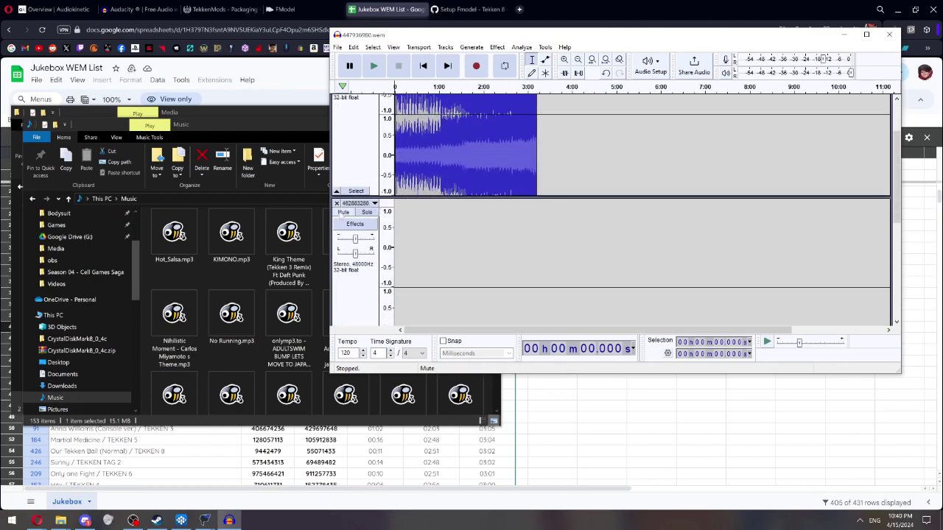
scroll(520, 180, down, 5)
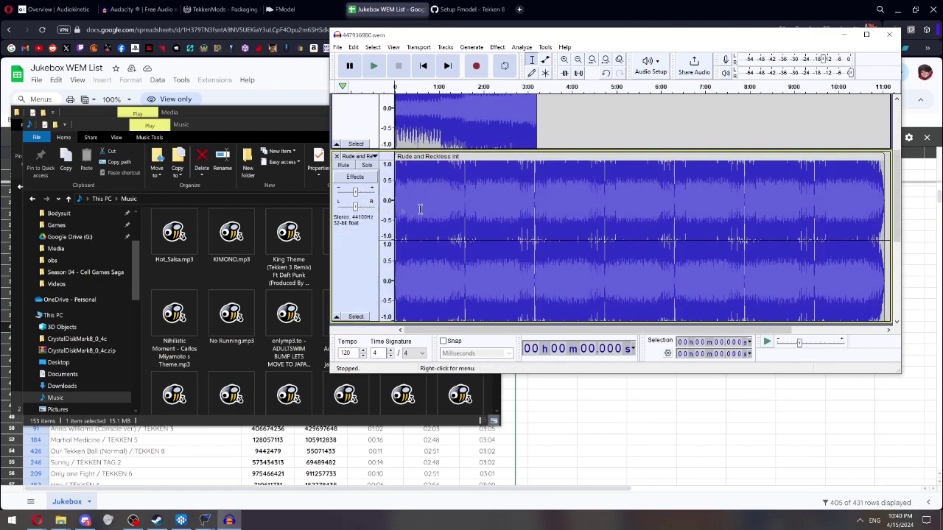
scroll(515, 177, up, 3)
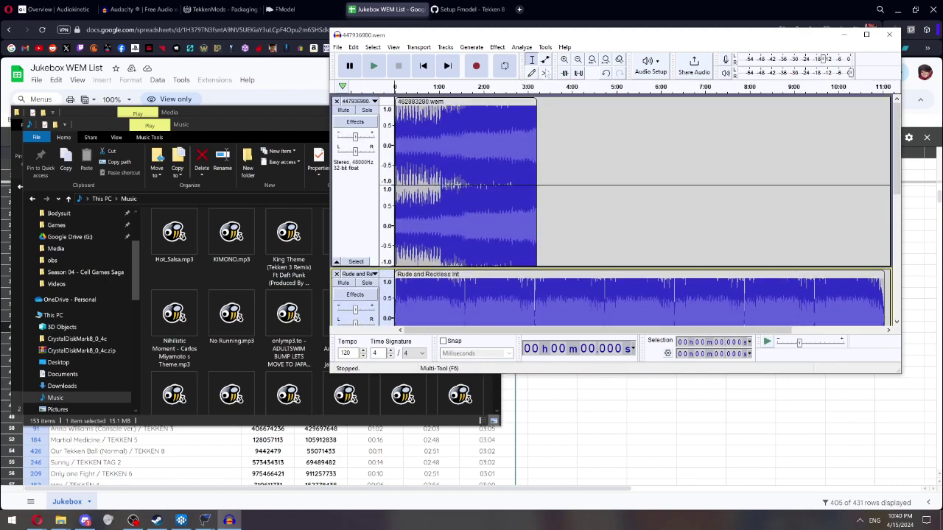
- Zoom in, select from the track start, and mark a point around 1:35
click(564, 60)
click(564, 61)
click(565, 62)
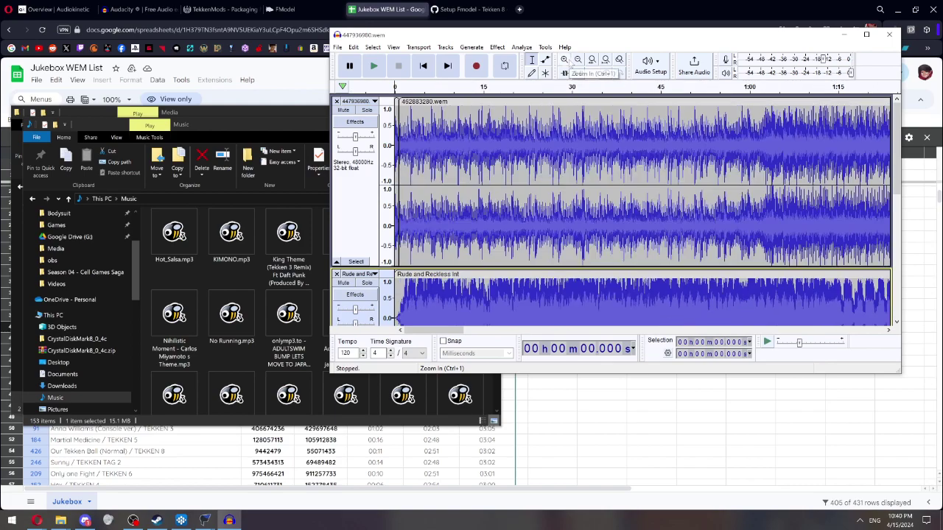
drag(403, 287, 399, 101)
scroll(442, 306, down, 3)
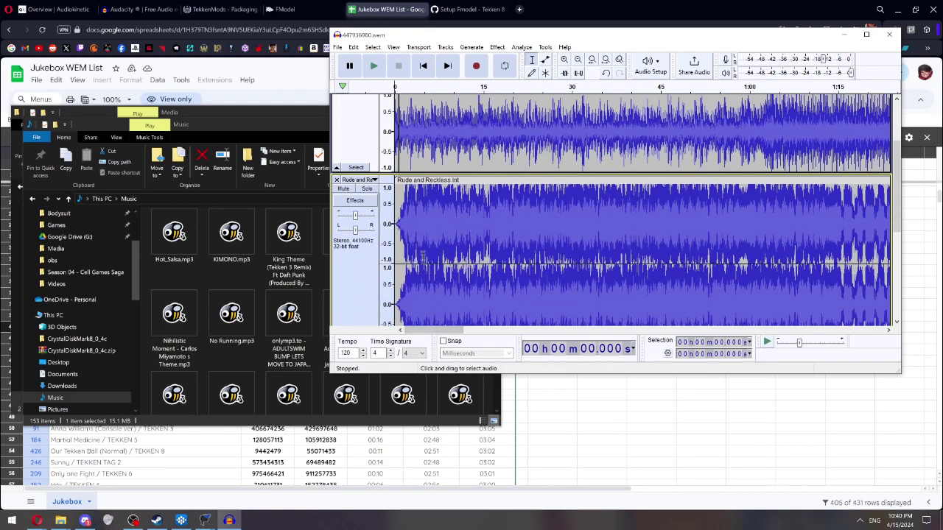
drag(398, 219, 399, 218)
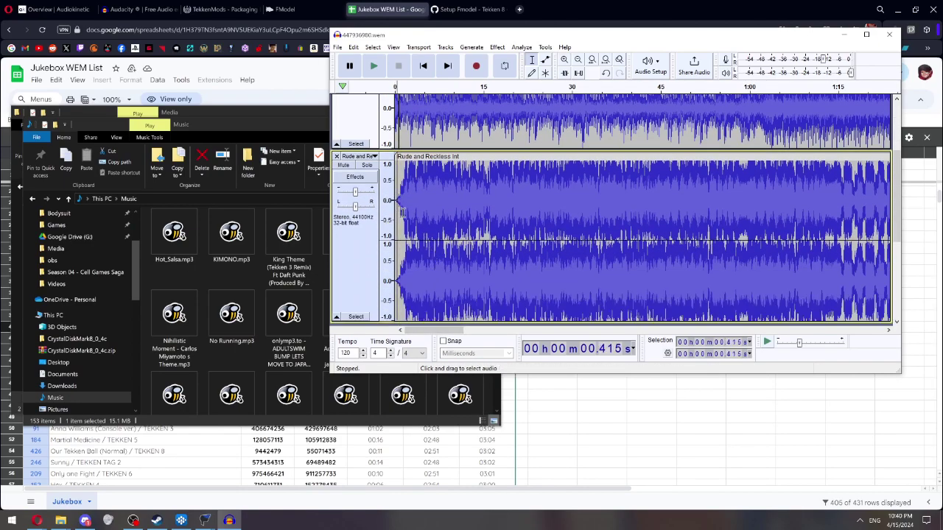
drag(455, 331, 514, 331)
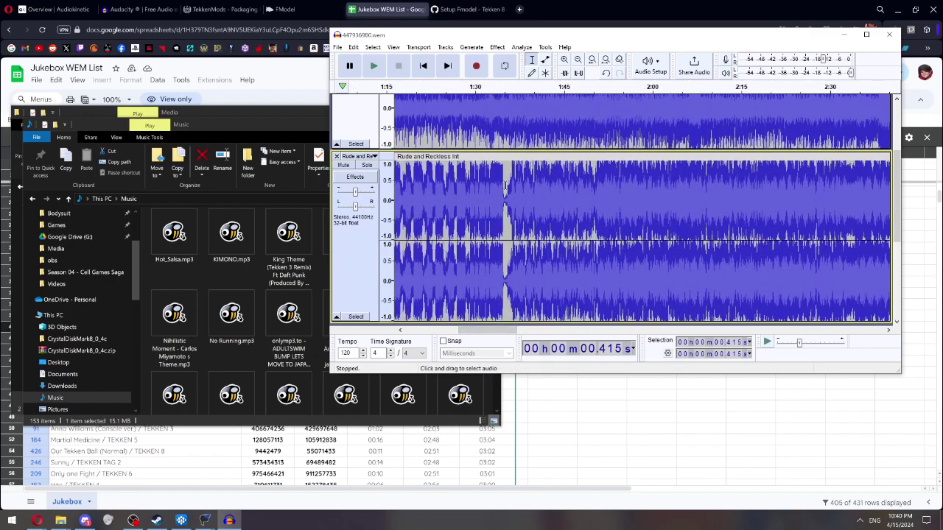
click(506, 189)
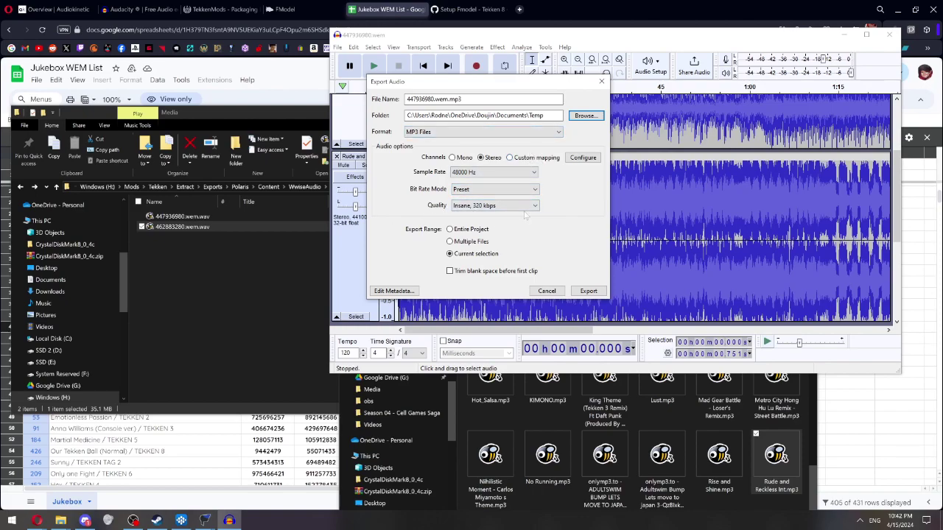
- Export the selection as WAV (Microsoft) file 447936980.wem.wav and bring up Wwise
click(490, 132)
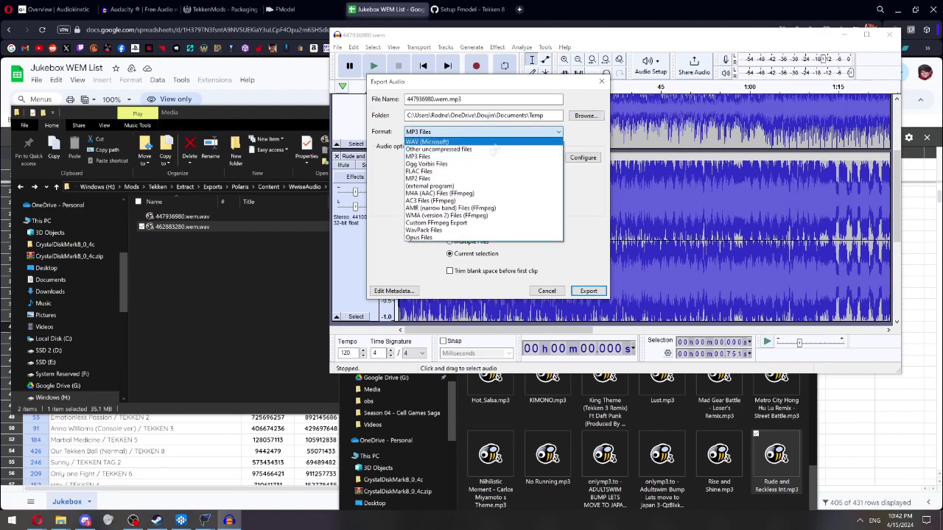
key(Up)
key(Up)
key(Return)
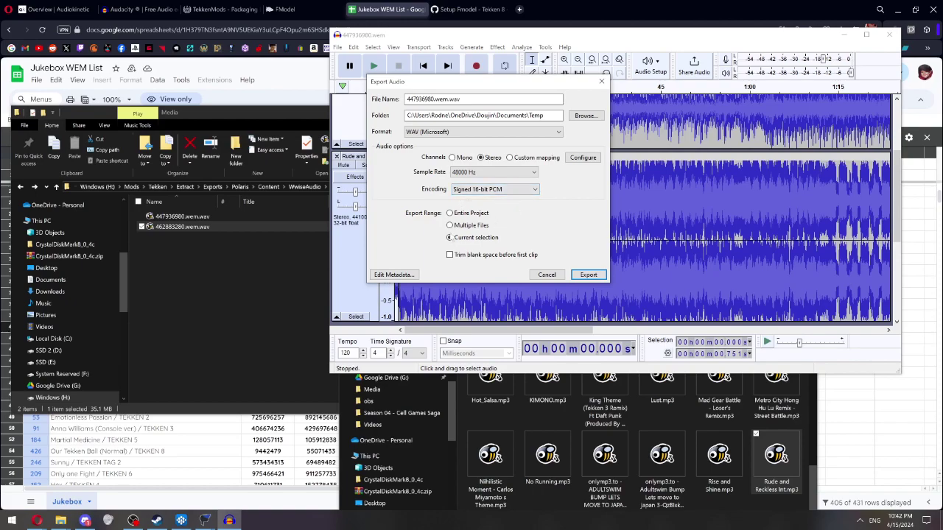
click(581, 118)
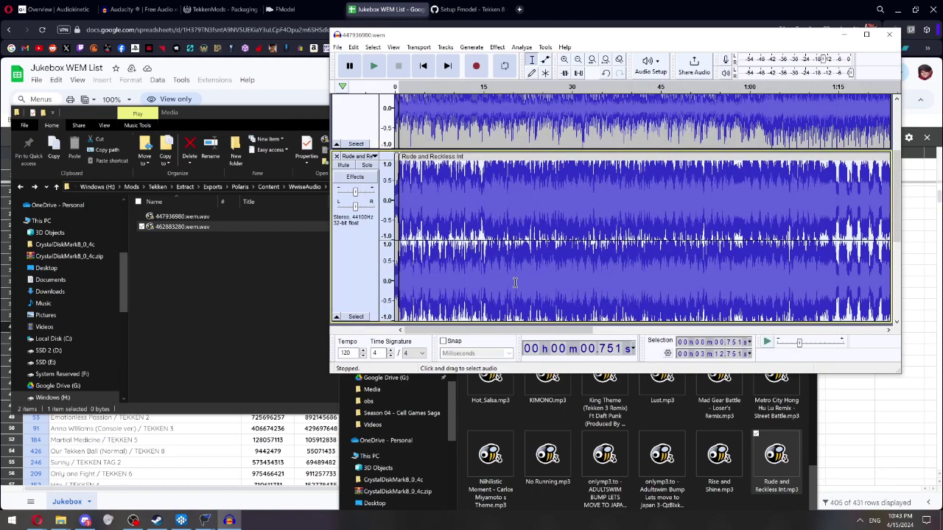
click(209, 293)
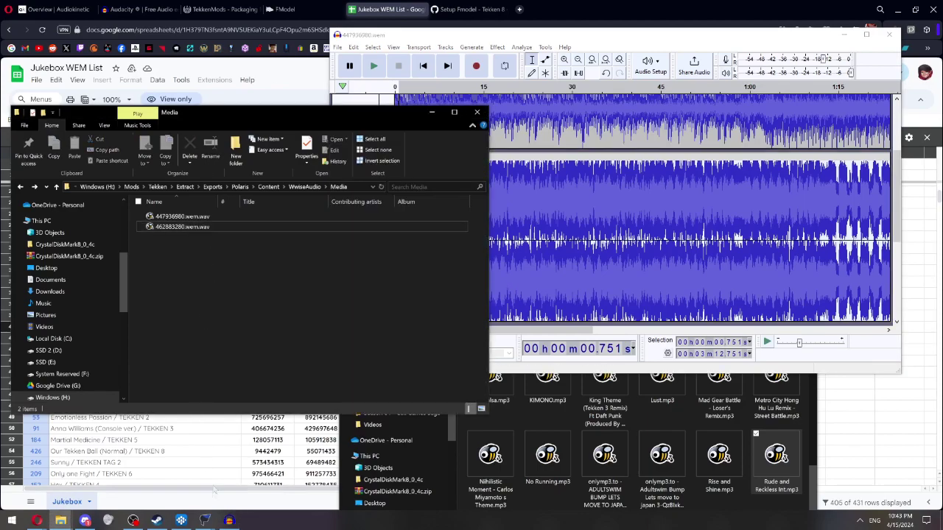
click(181, 521)
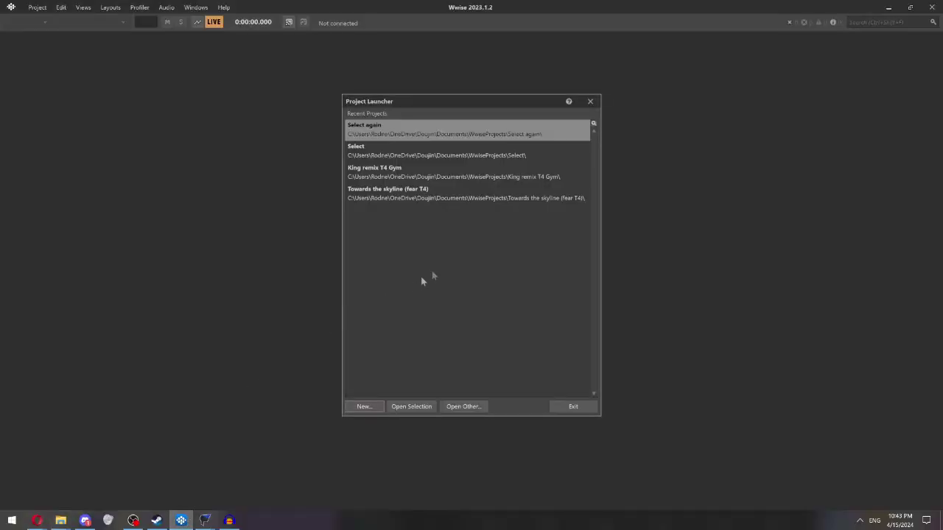
- Create a new Wwise project named Rude from the Project Launcher
click(364, 407)
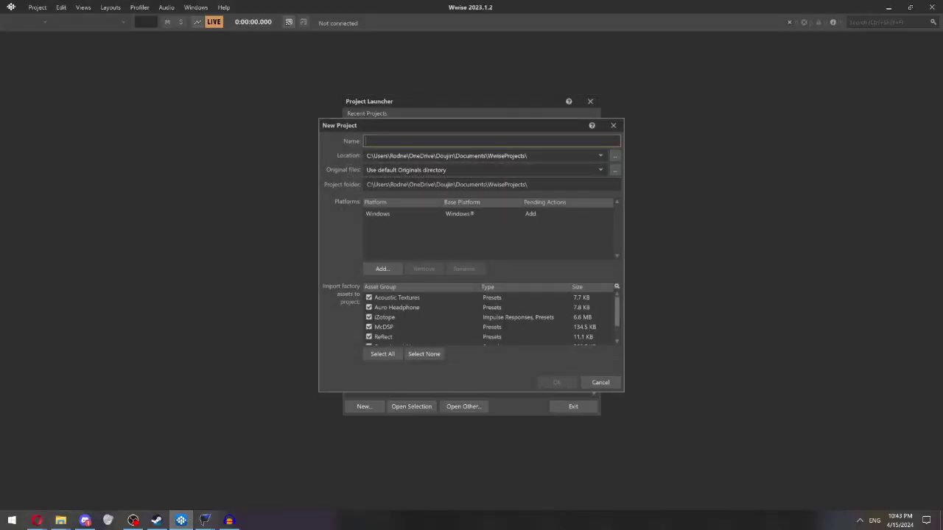
text(Ru)
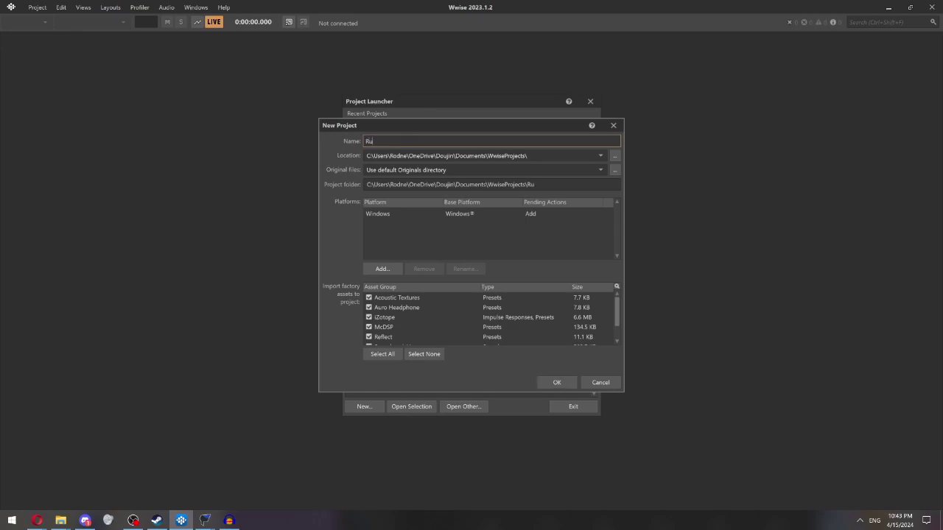
text(de)
key(Return)
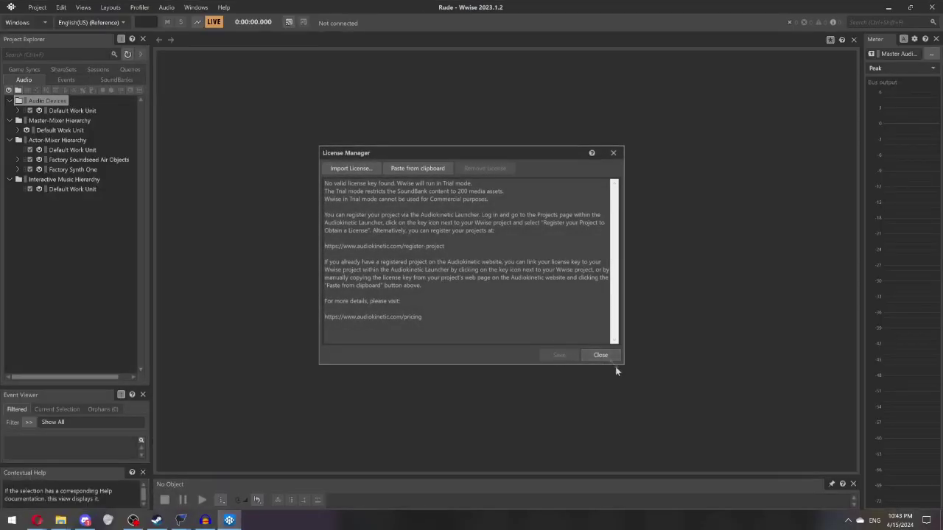
- Open the Default Conversion Settings ShareSet and leave its Windows format at PCM
click(600, 355)
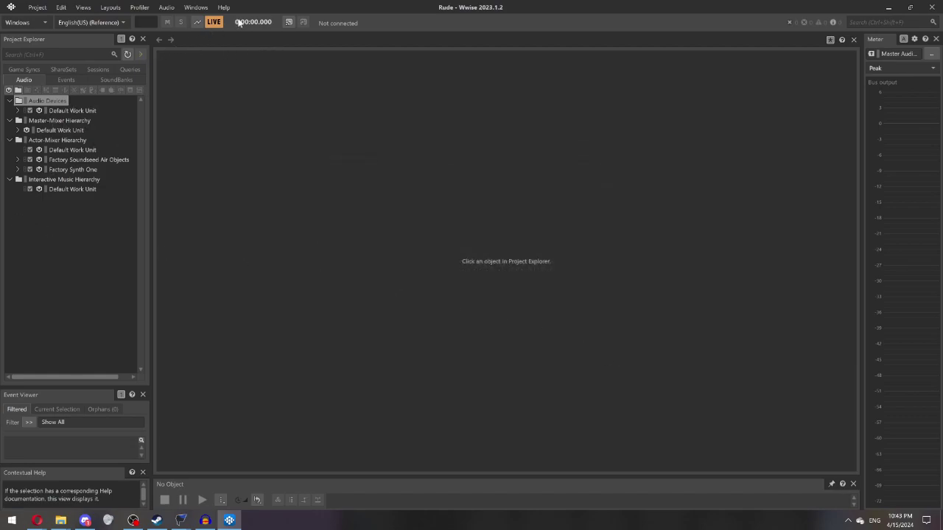
click(59, 72)
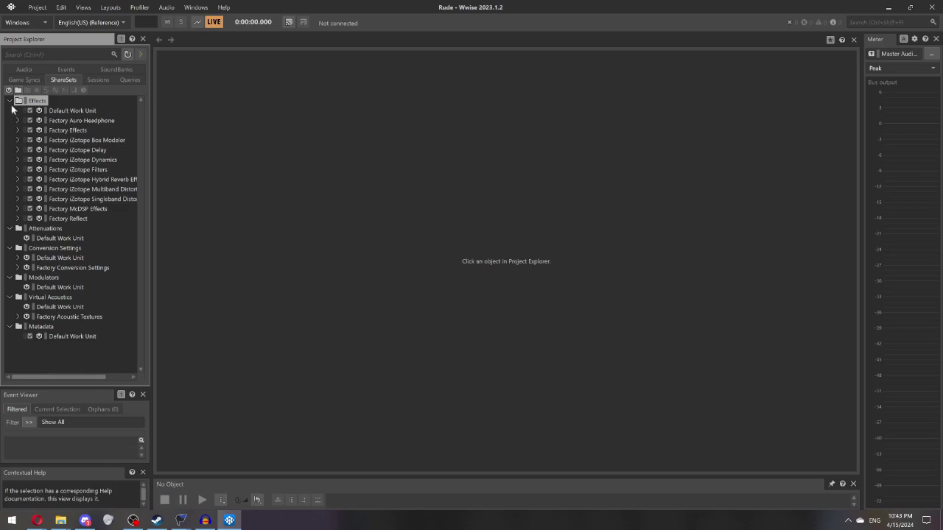
click(9, 101)
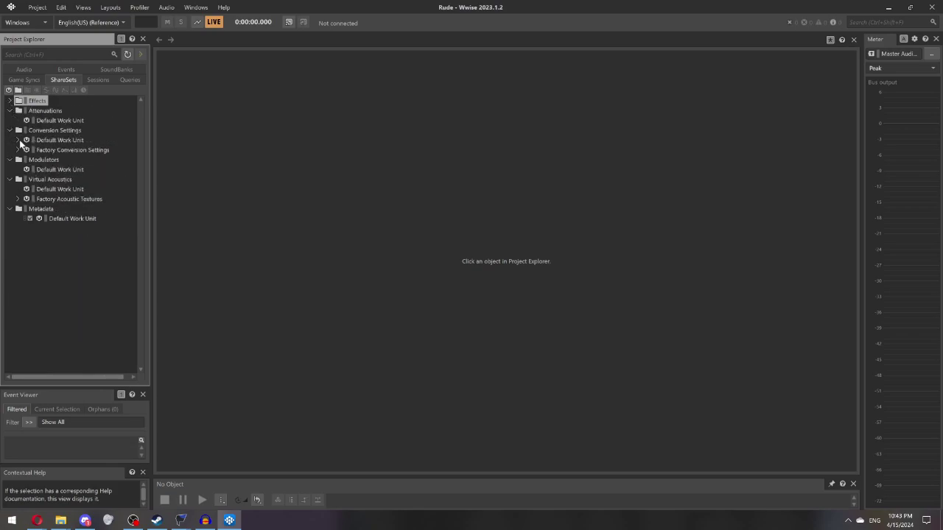
click(18, 140)
click(47, 149)
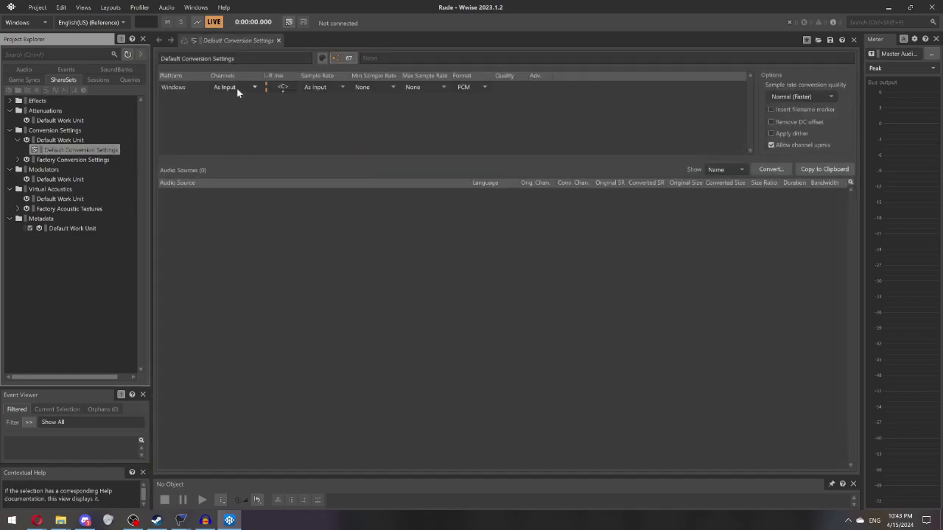
click(475, 86)
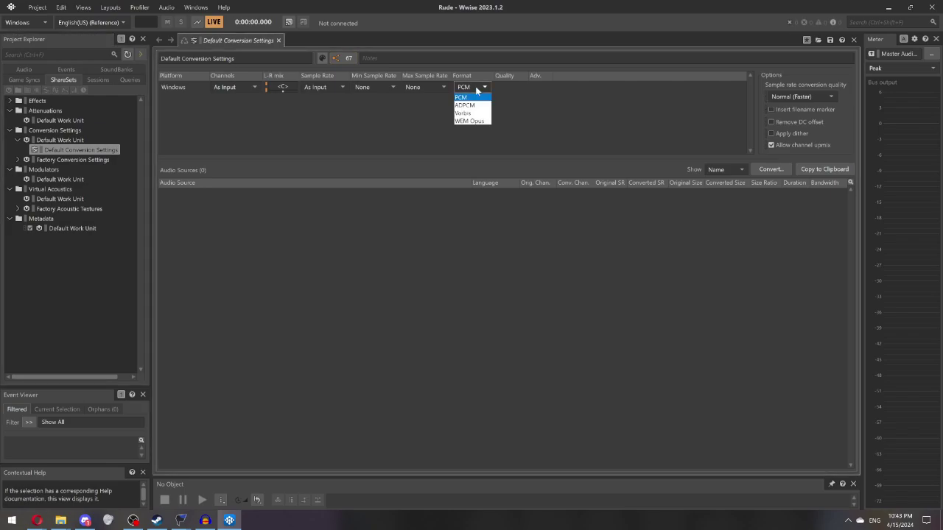
click(475, 86)
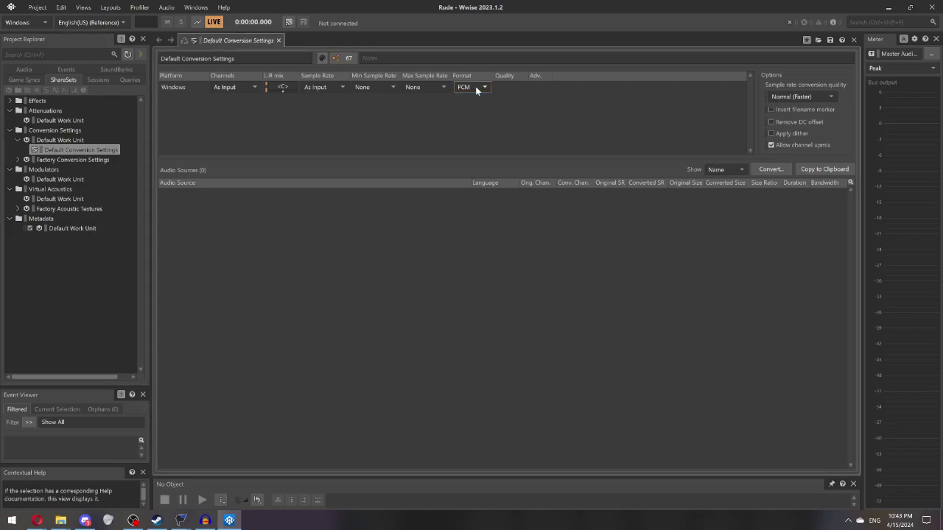
click(40, 9)
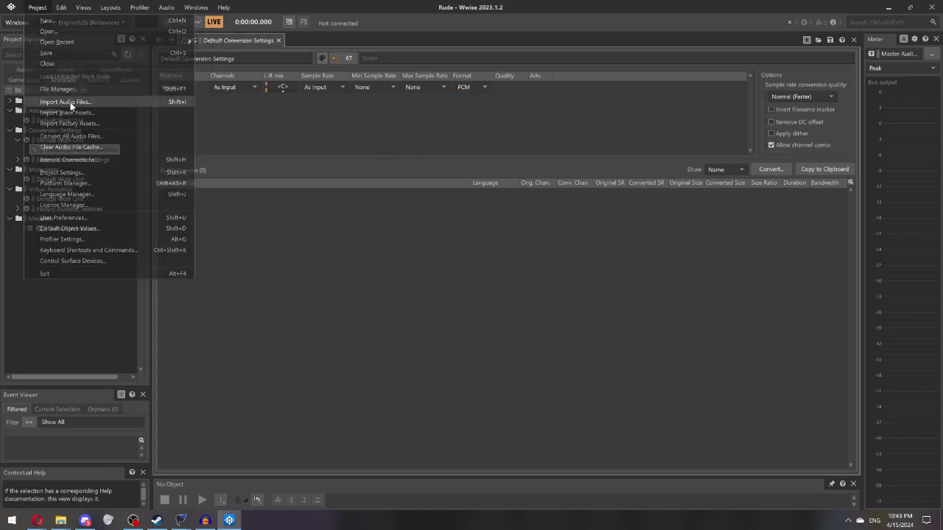
- Import both .wem.wav files from the Media folder into the Rude project
click(71, 103)
click(302, 189)
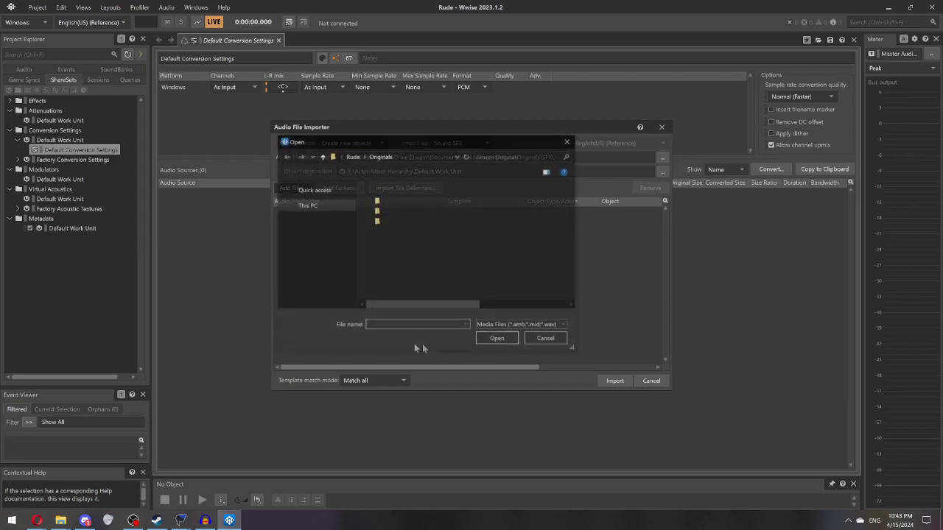
drag(389, 225, 390, 204)
click(495, 337)
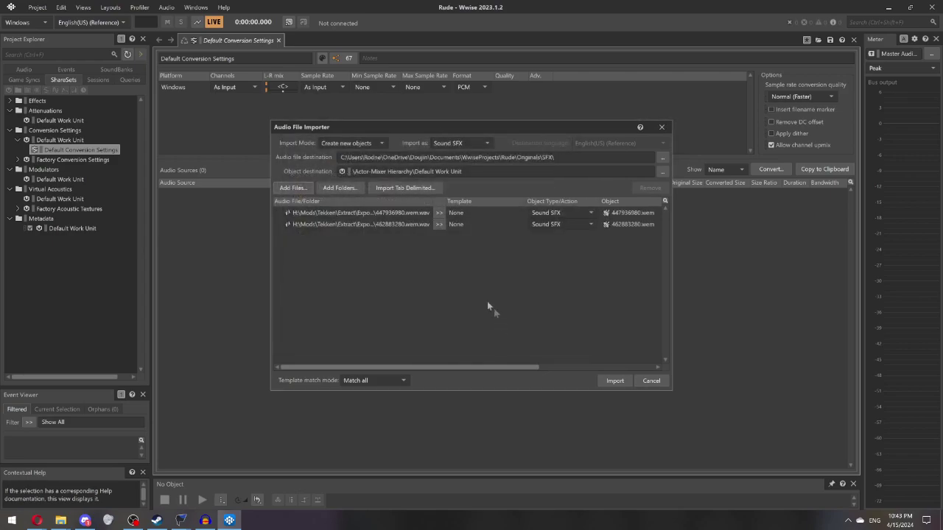
click(614, 381)
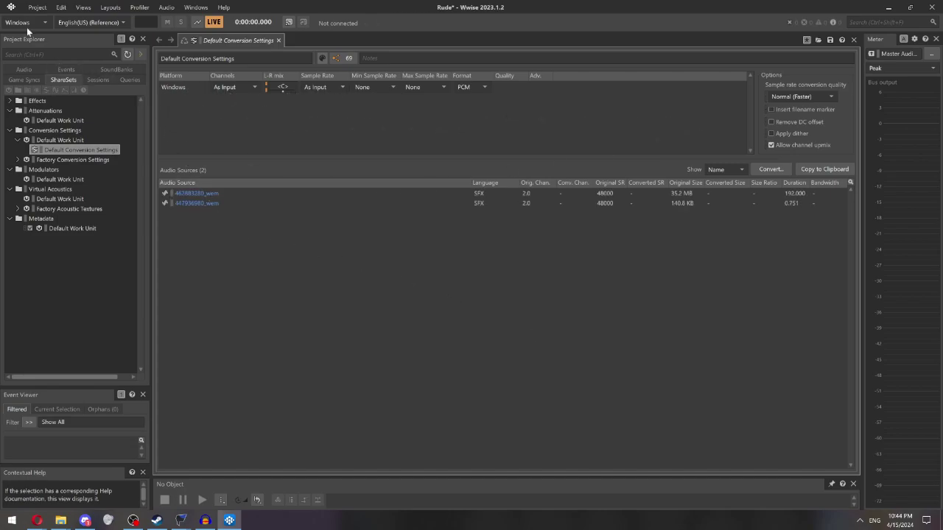
- Convert all of the project's audio files to PCM .wem
click(37, 7)
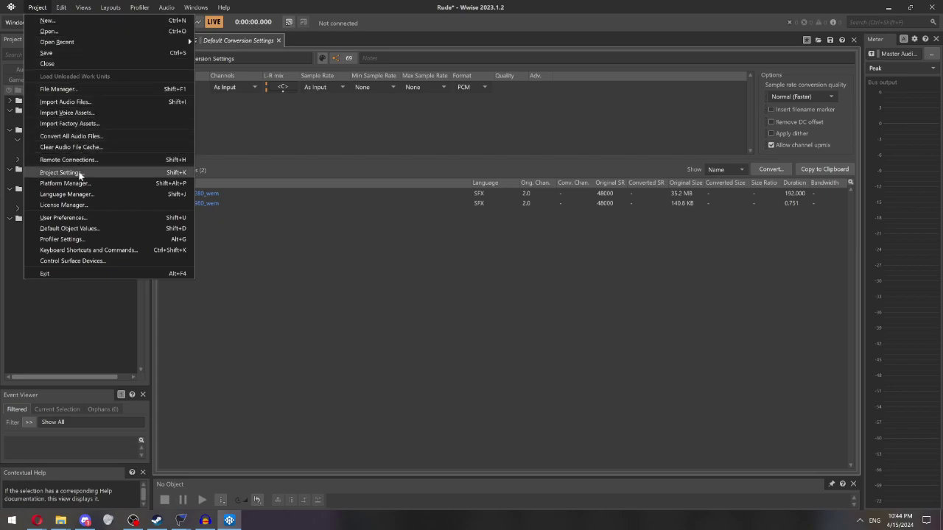
click(79, 140)
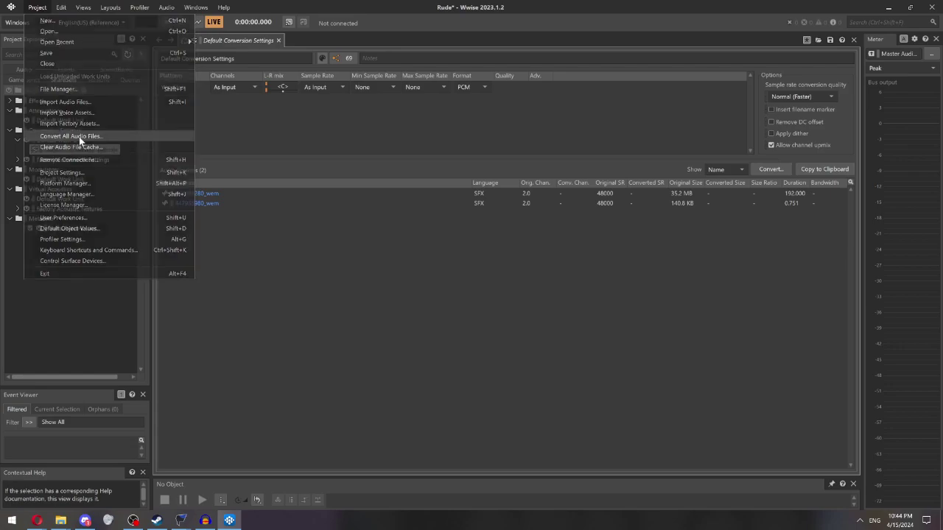
click(482, 312)
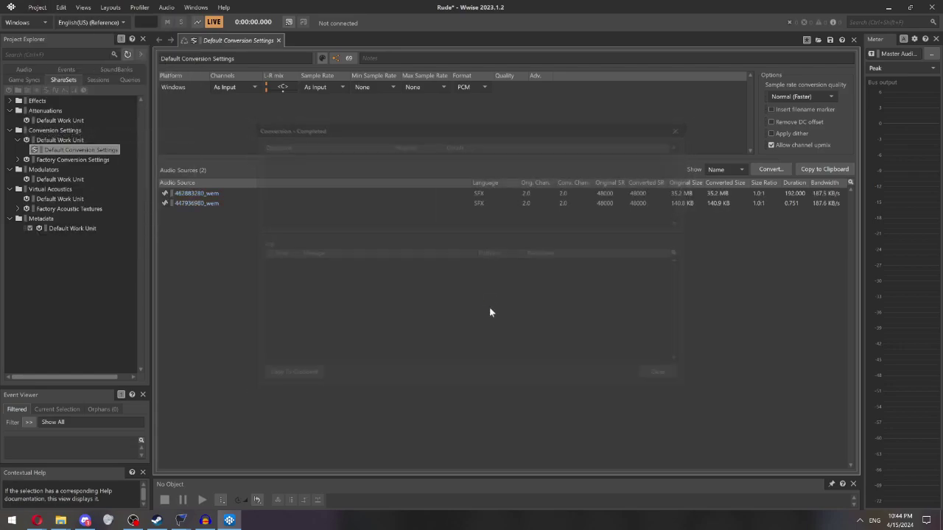
click(61, 520)
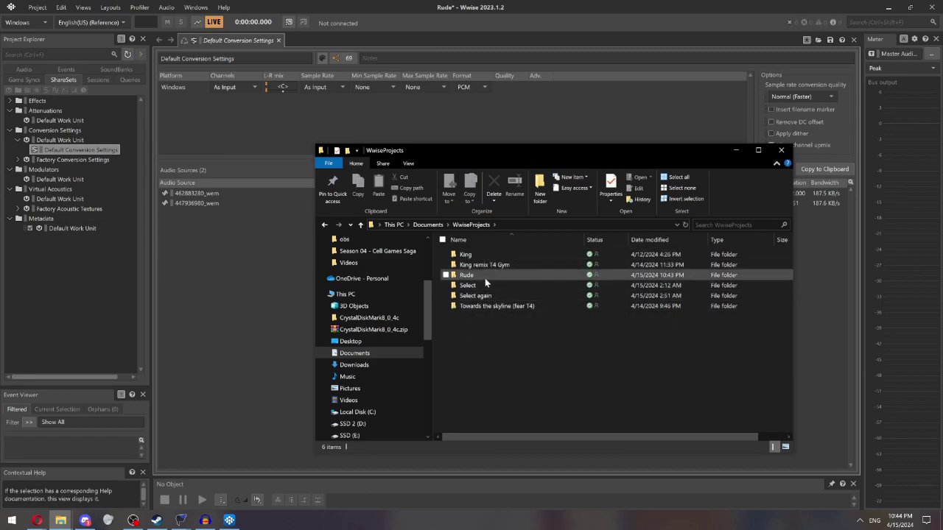
- Go to the Rude project's .cache Windows SFX folder holding the converted .wem files
double_click(467, 276)
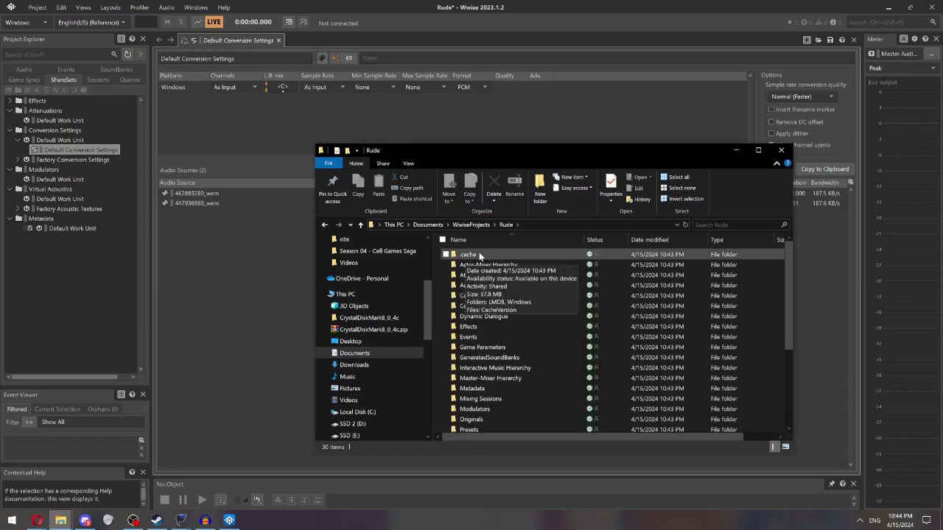
double_click(479, 255)
double_click(487, 265)
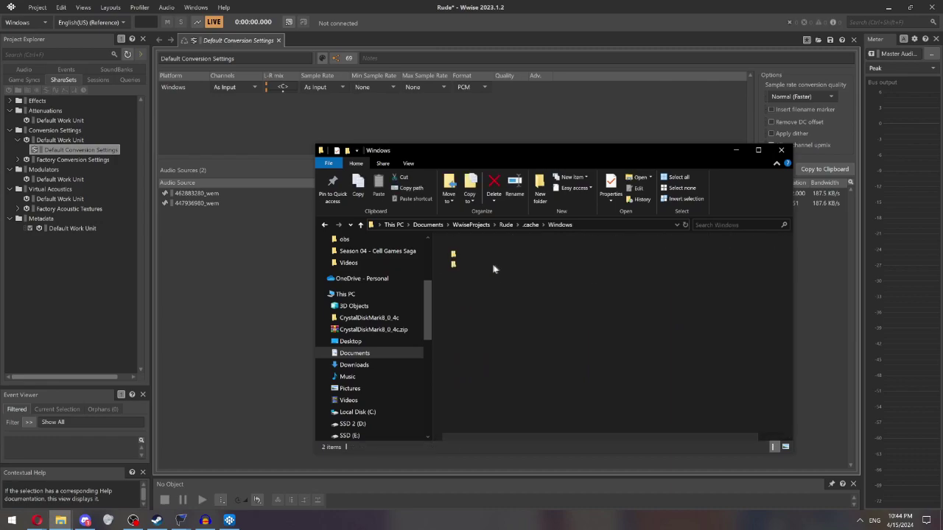
double_click(480, 254)
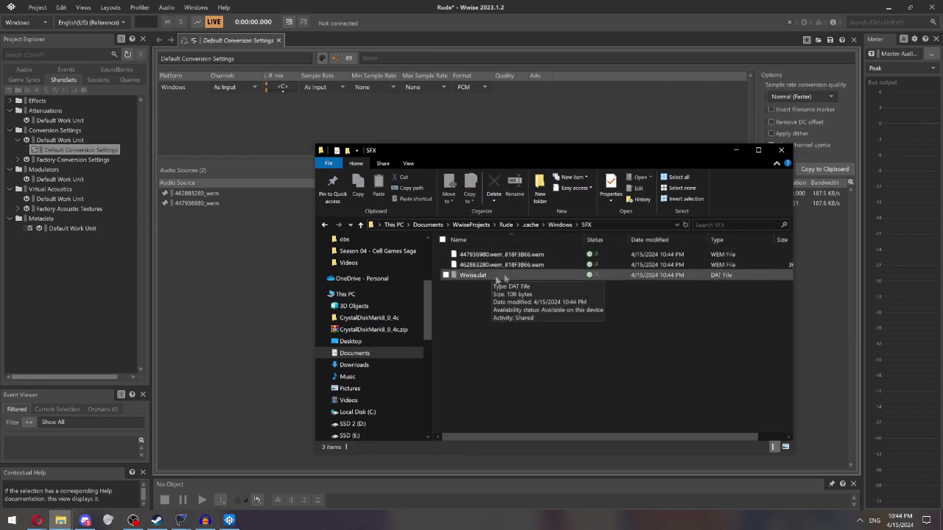
click(522, 255)
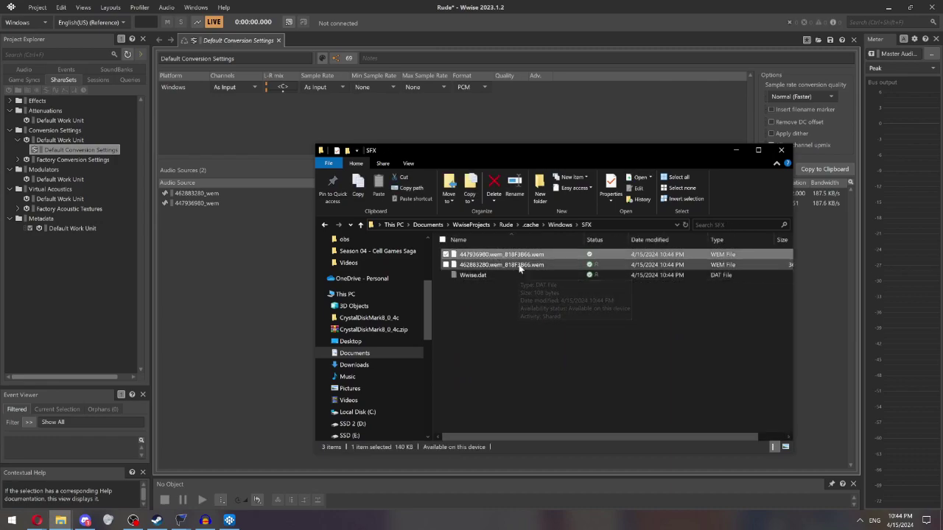
click(515, 267)
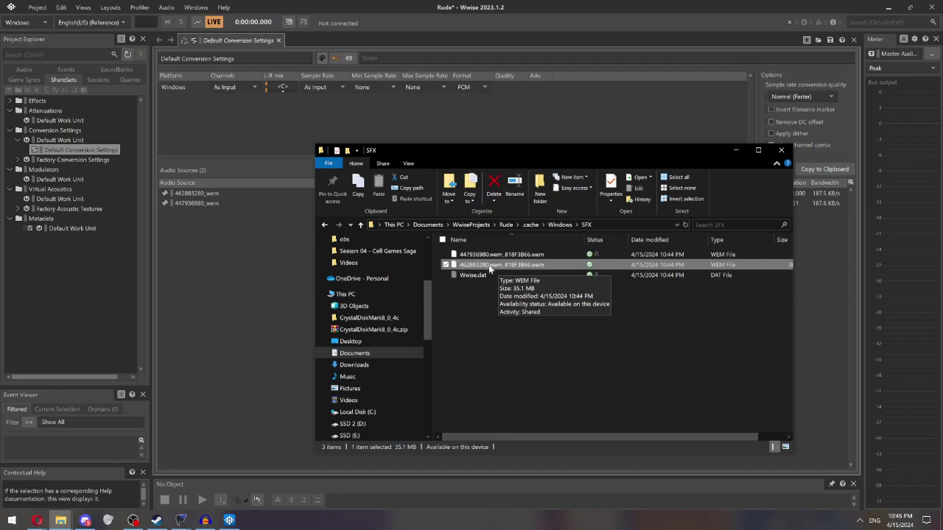
- Rename 462883280.wem_818F3B66.wem to 462883280.wem
right_click(525, 268)
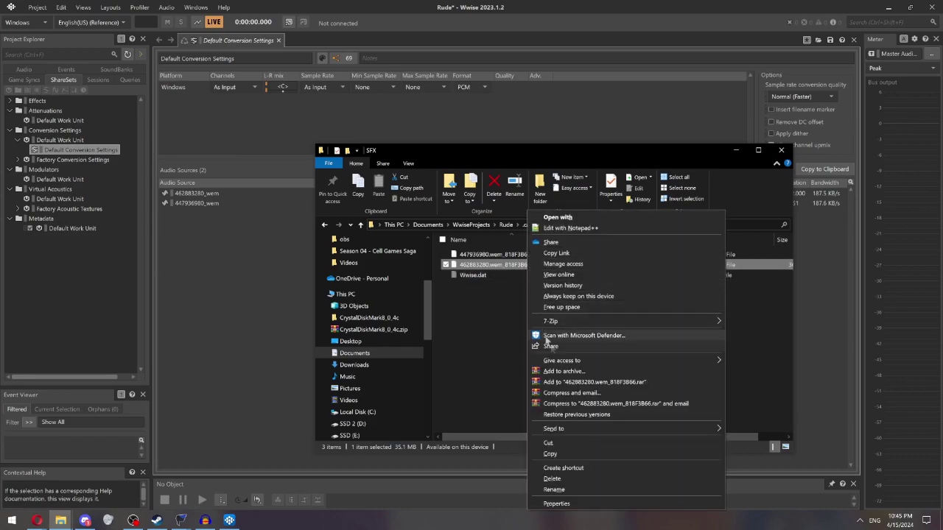
click(558, 489)
drag(545, 264, 502, 265)
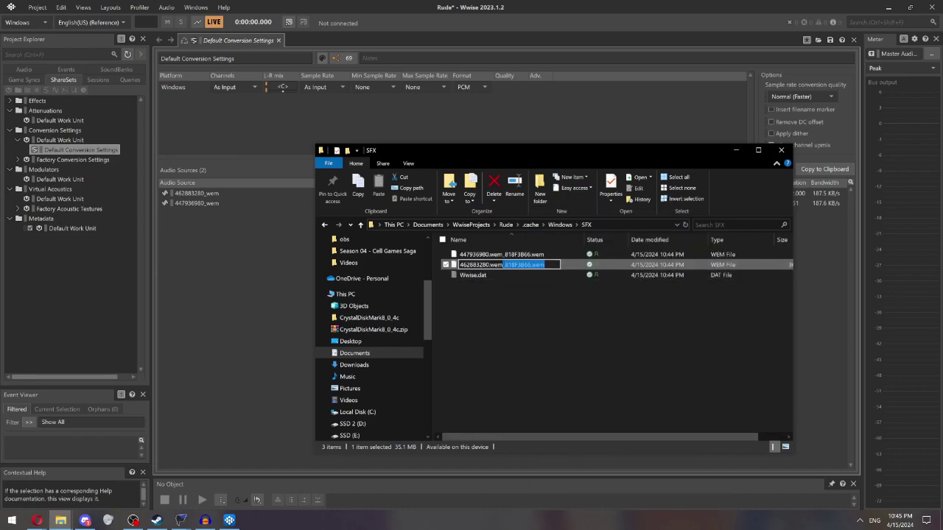
key(Delete)
key(Return)
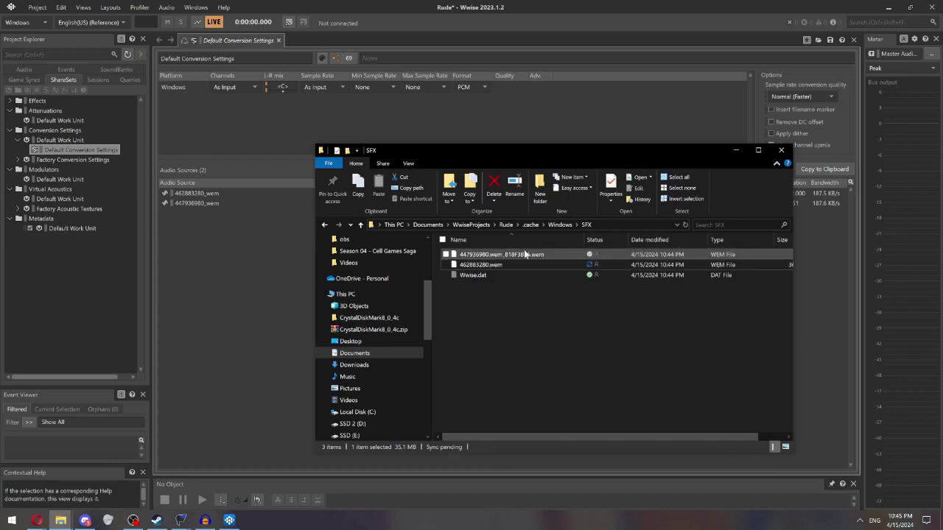
key(alt+Tab)
right_click(185, 279)
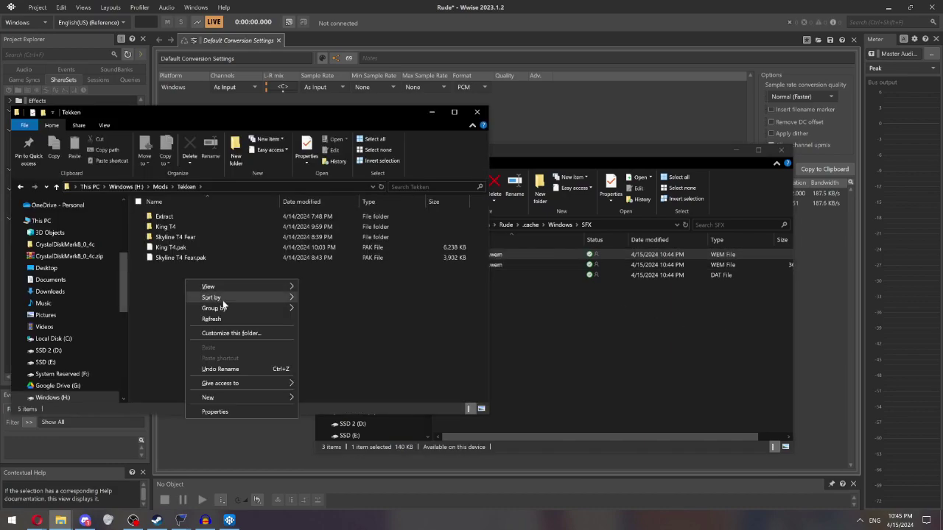
- Create a Rude folder in Mods\Tekken and a Polaris folder inside it
mouse_move(251, 397)
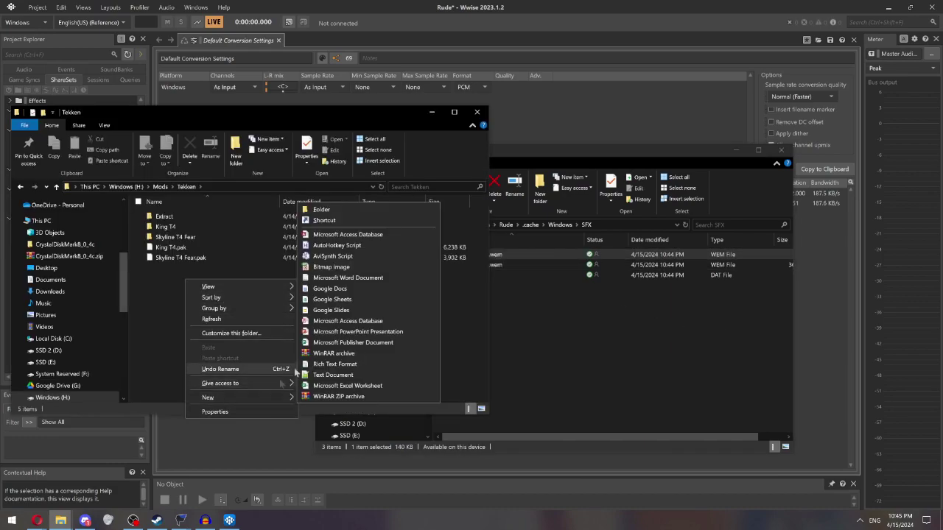
click(336, 209)
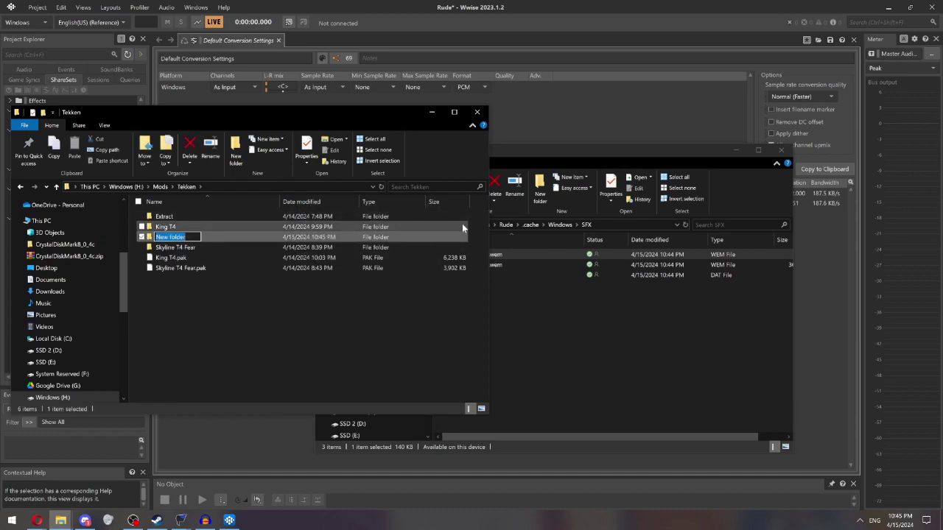
text(RE)
text(e)
key(Return)
double_click(197, 237)
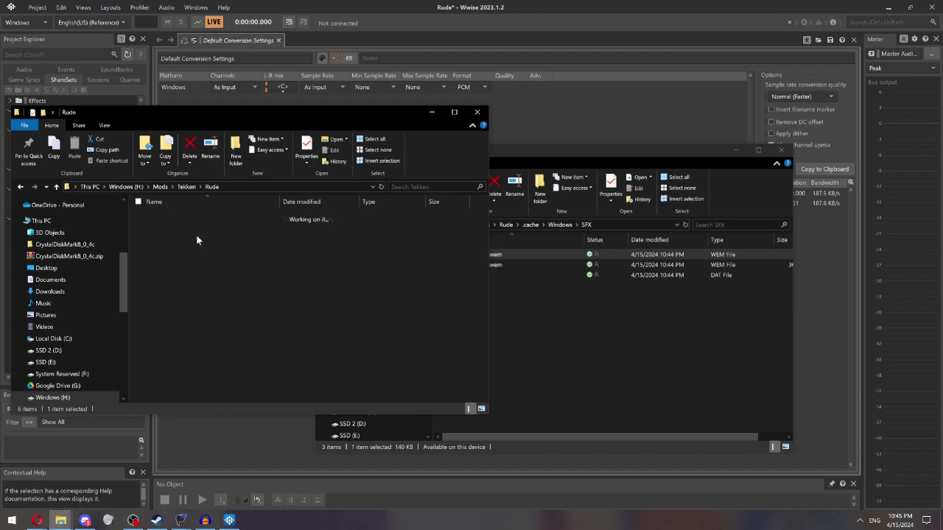
click(236, 150)
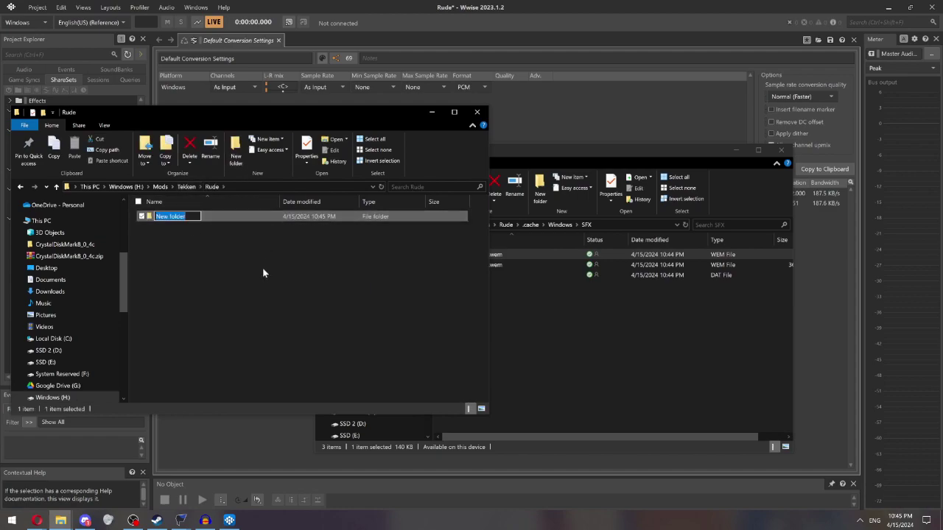
text(Polaris)
key(Return)
click(206, 241)
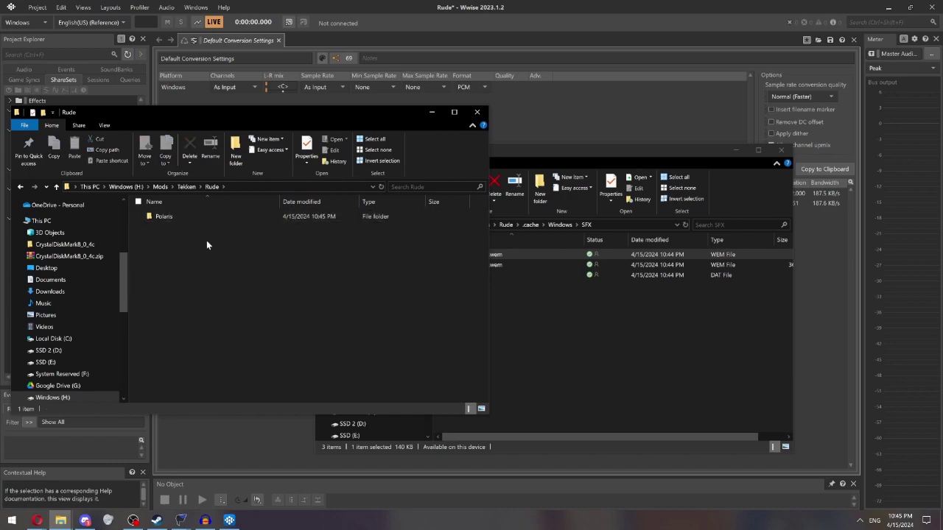
double_click(178, 215)
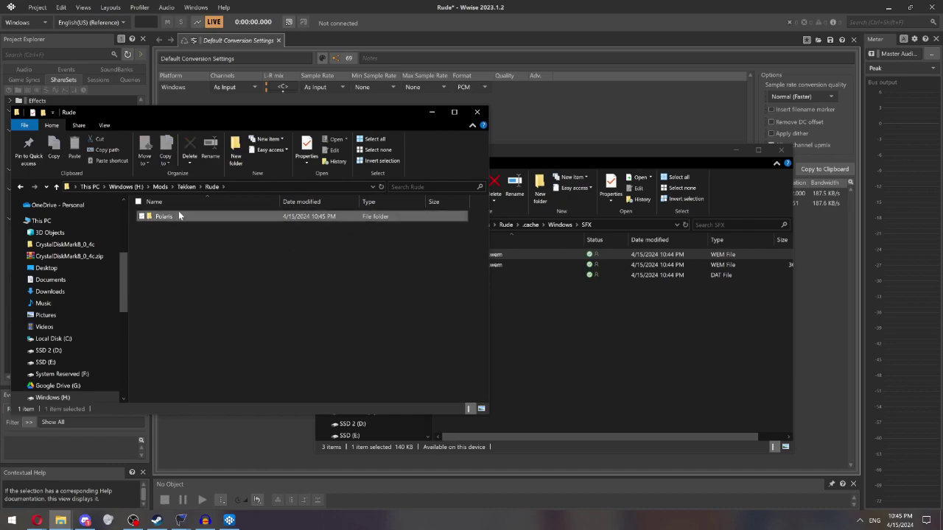
- Add nested Content, WwiseAudio and Media folders under Polaris and open Media
click(235, 155)
text(Content)
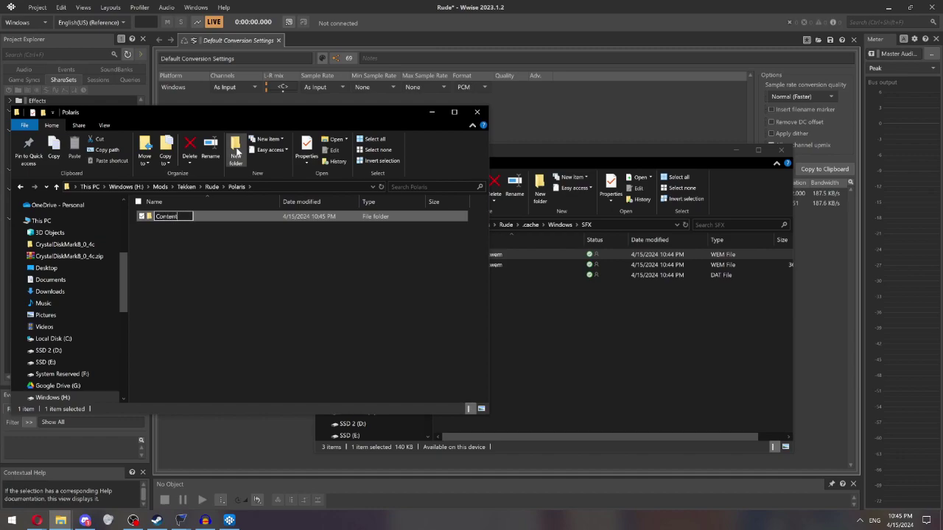
key(Return)
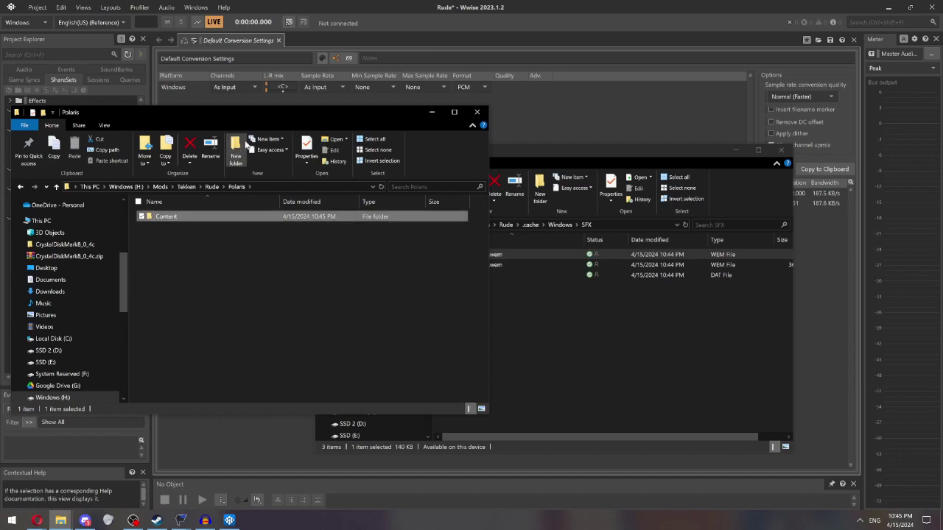
double_click(184, 215)
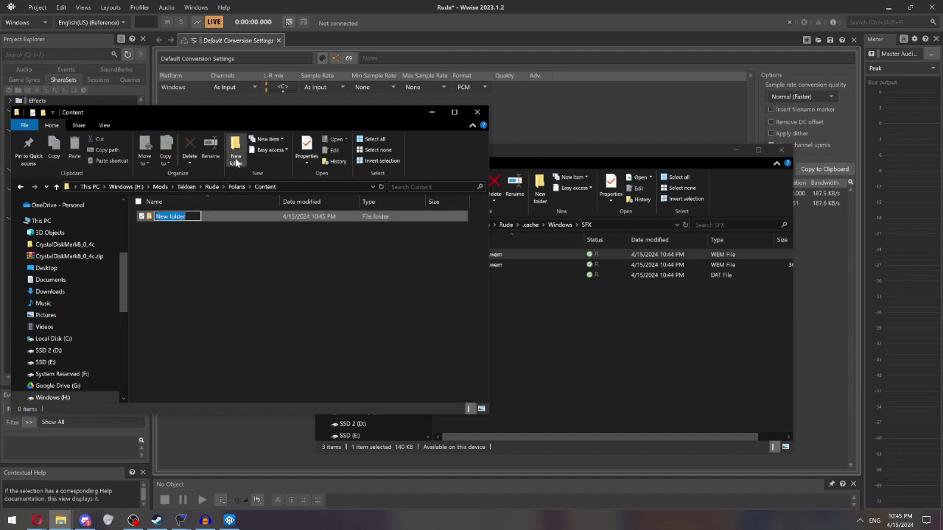
text(Wwis)
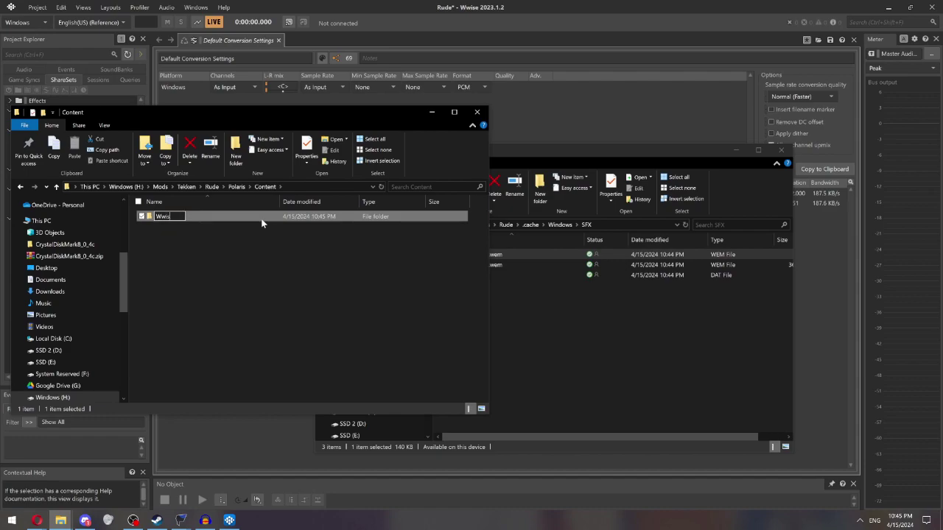
text(eAudio)
key(Return)
click(242, 253)
double_click(193, 218)
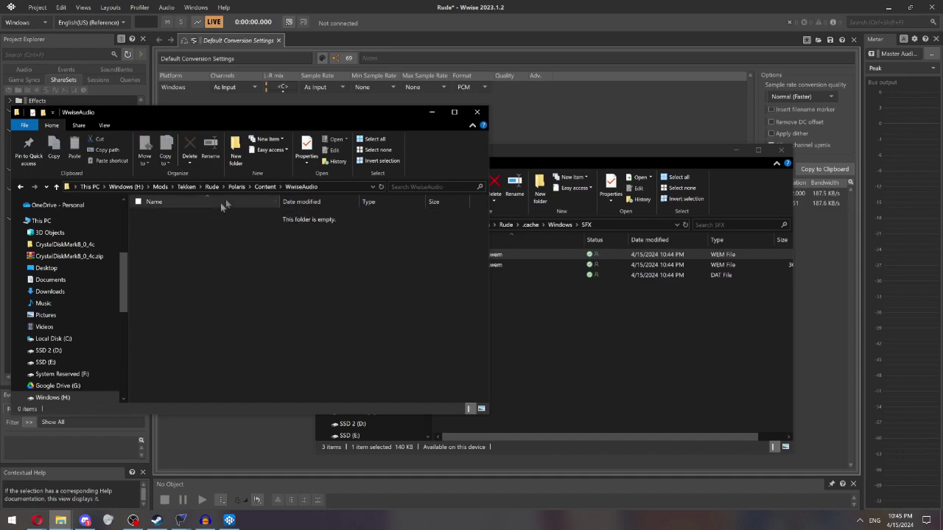
click(235, 164)
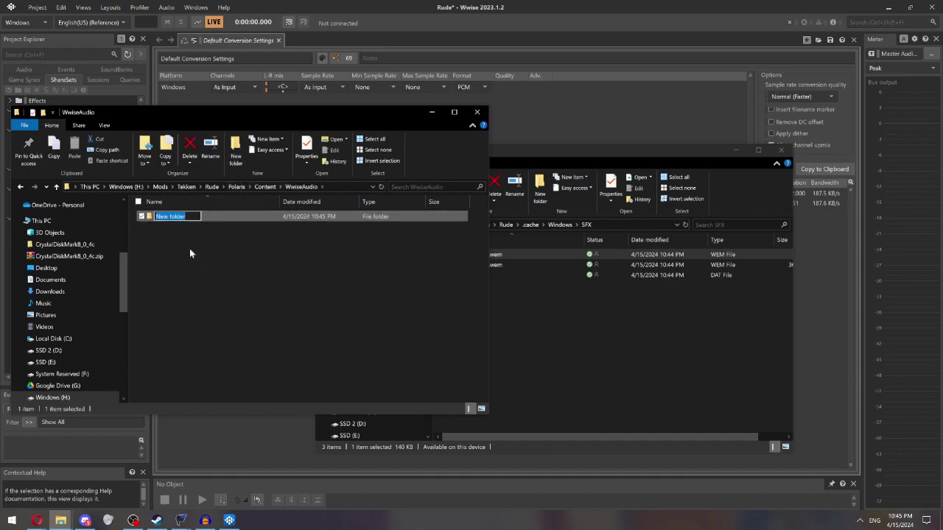
text(Media)
key(Return)
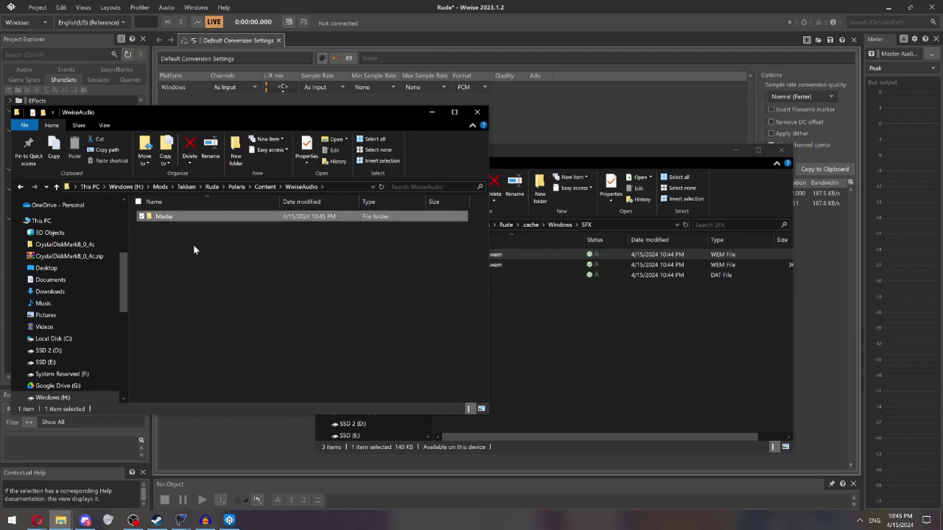
double_click(184, 220)
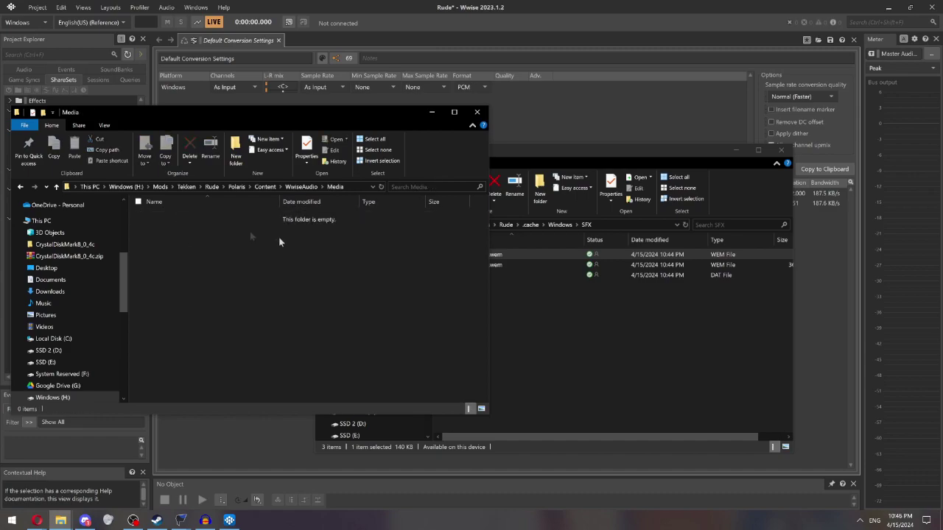
click(550, 261)
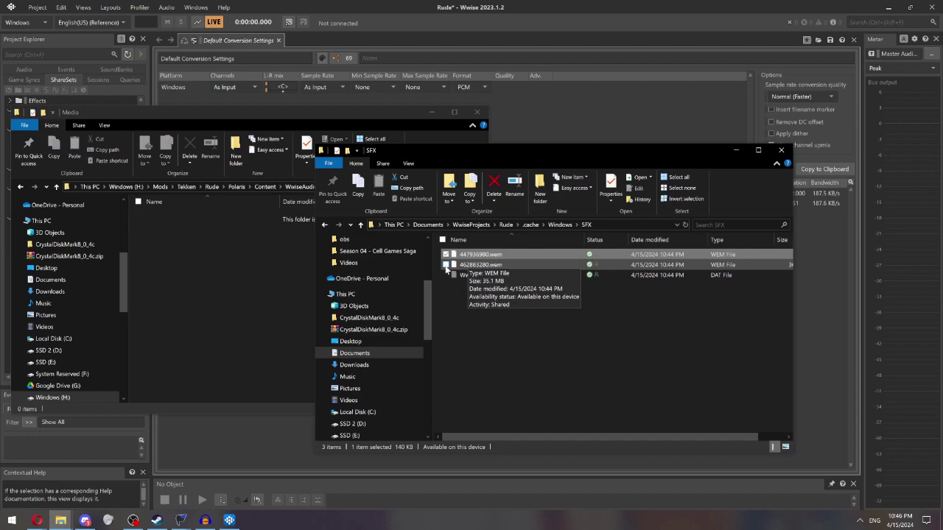
- Copy 447936980.wem and 462883280.wem from SFX into the new Media folder
click(445, 265)
right_click(475, 266)
click(495, 204)
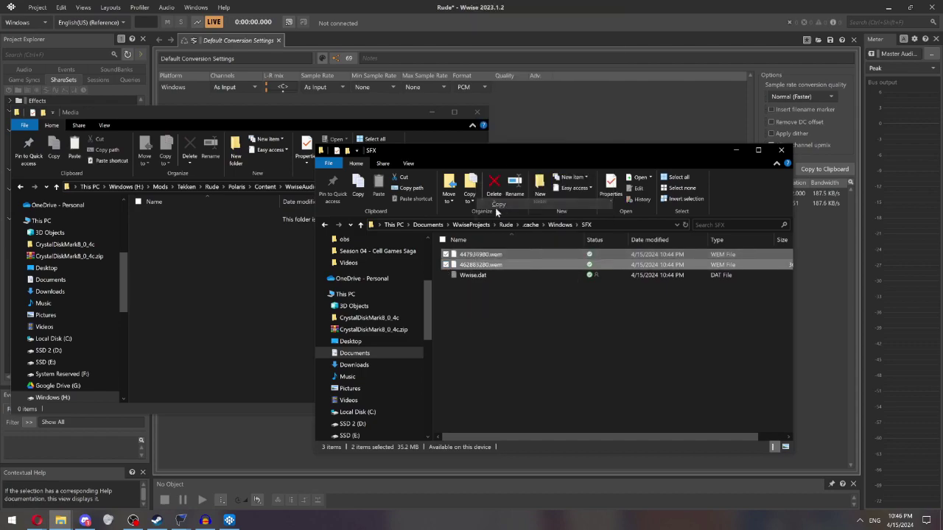
click(247, 241)
key(ctrl+v)
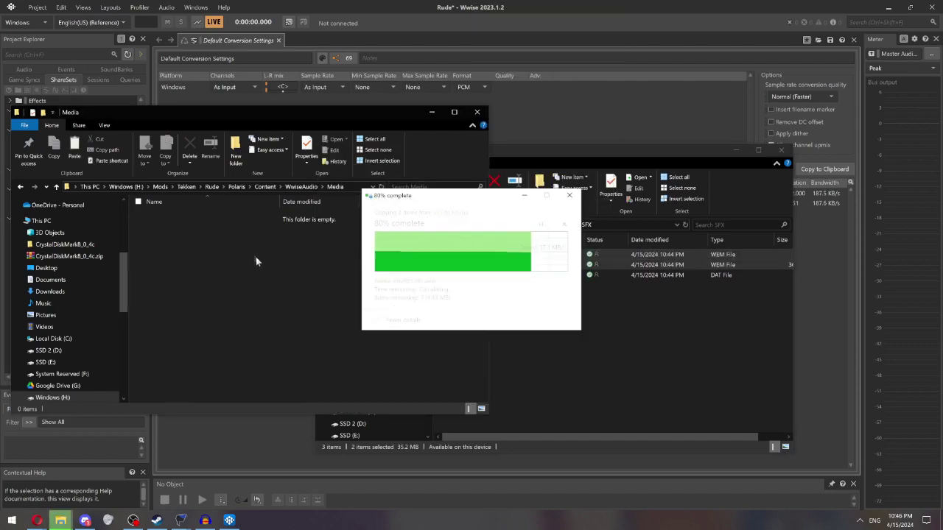
- Drag the Rude folder from Tekken onto the UnrealPak compression script
click(185, 187)
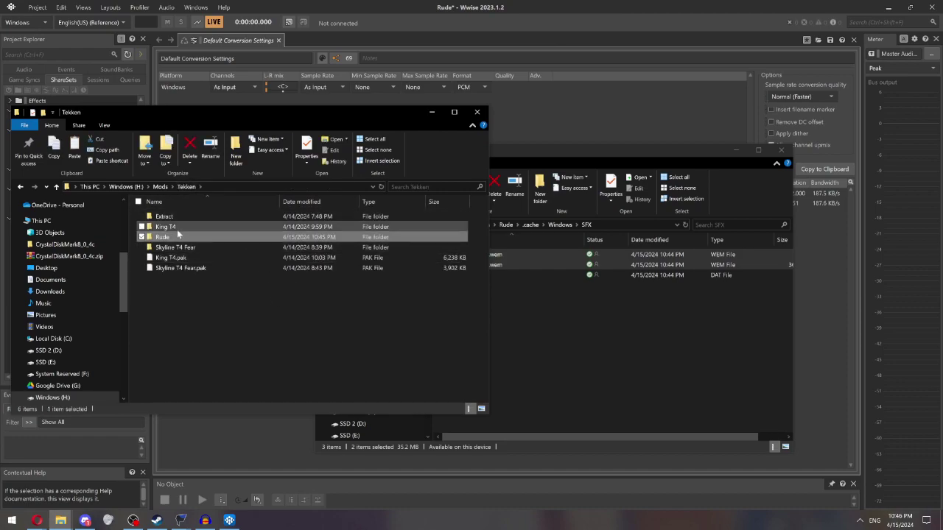
click(60, 522)
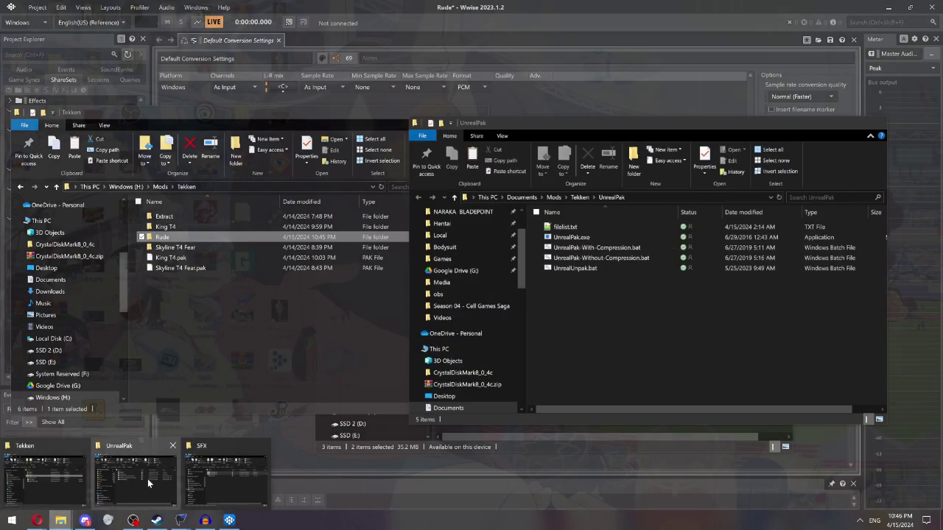
click(147, 479)
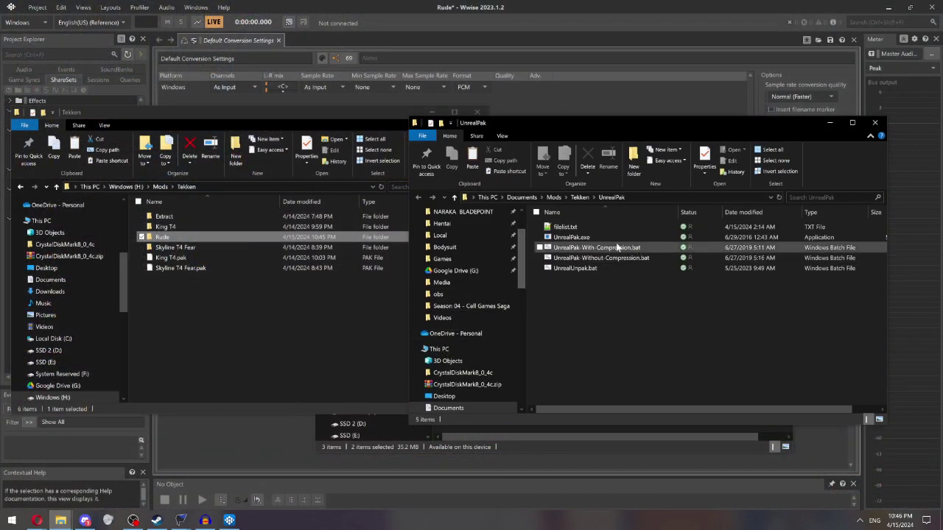
mouse_move(162, 240)
mouse_down()
mouse_move(475, 258)
mouse_move(582, 249)
mouse_up()
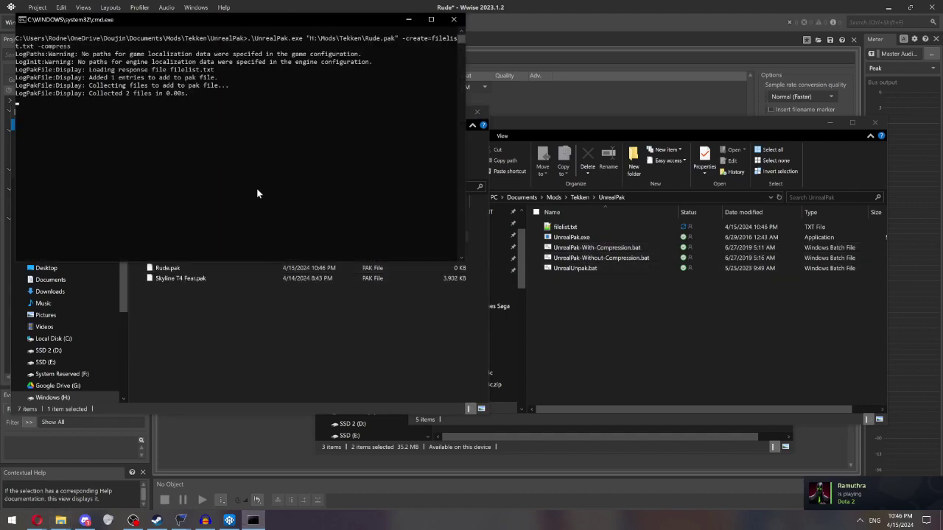
- Let UnrealPak finish packing and check that Rude.pak is 35,953 KB
click(197, 181)
key(Escape)
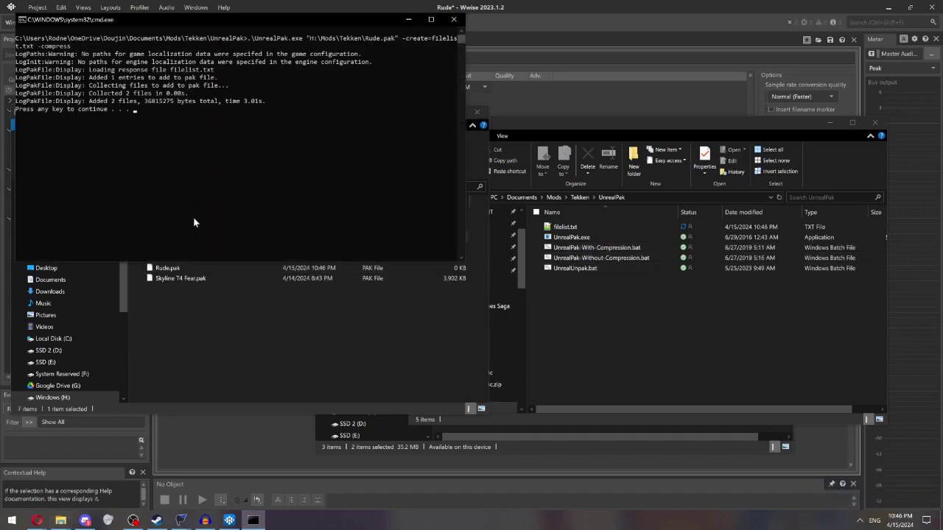
key(Return)
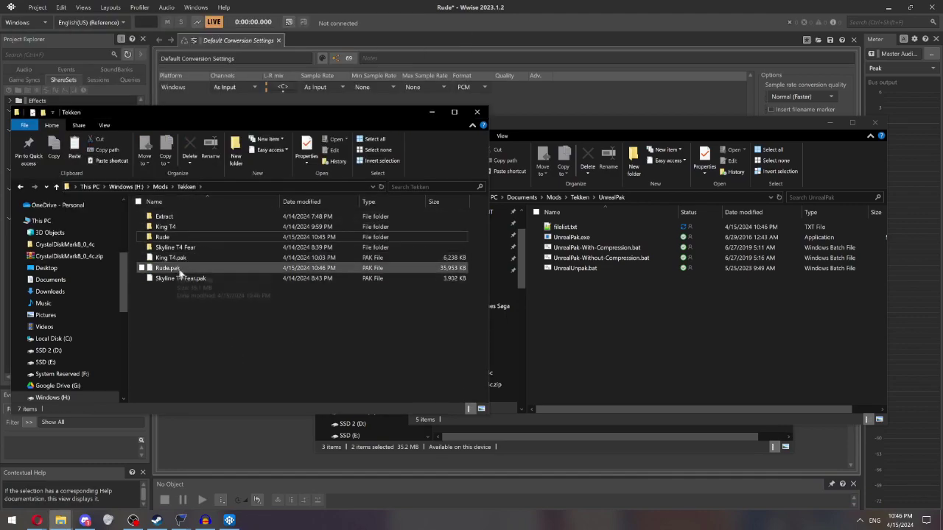
click(177, 268)
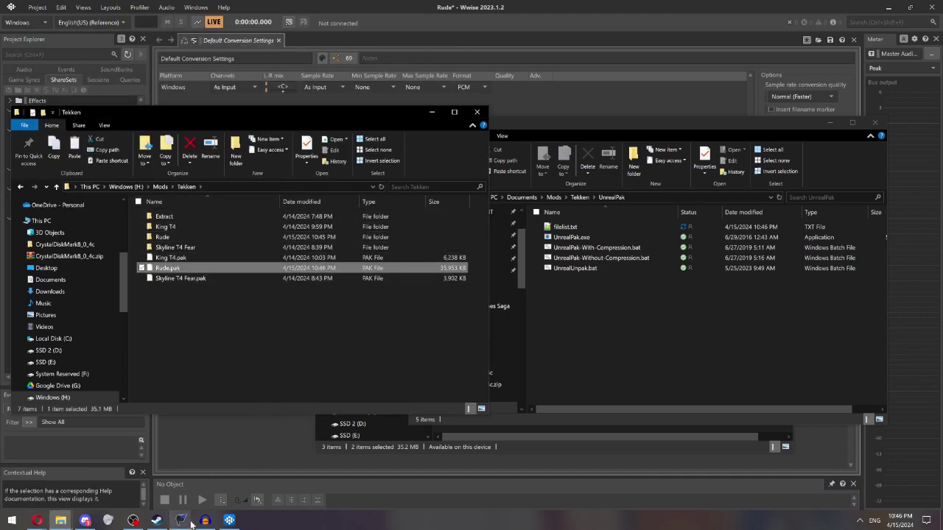
- Launch TEKKEN 8 from the Steam library
mouse_move(176, 518)
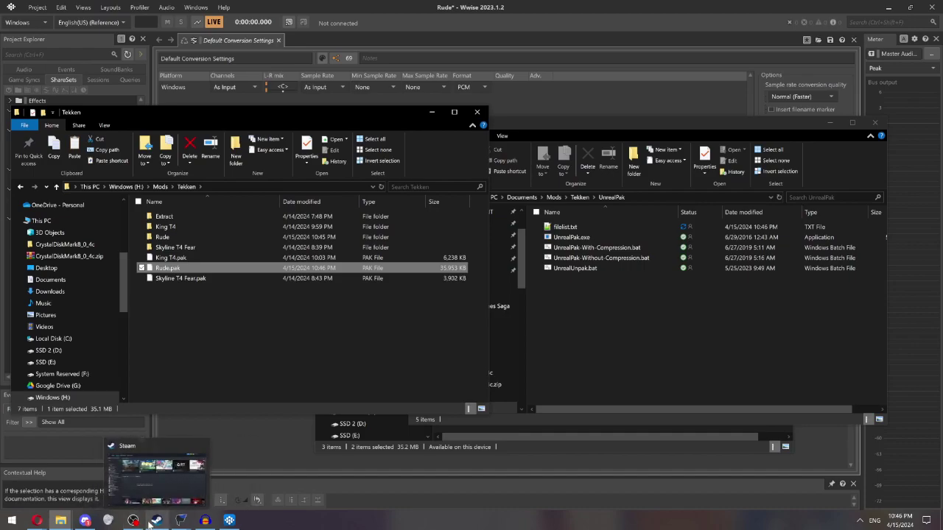
click(151, 462)
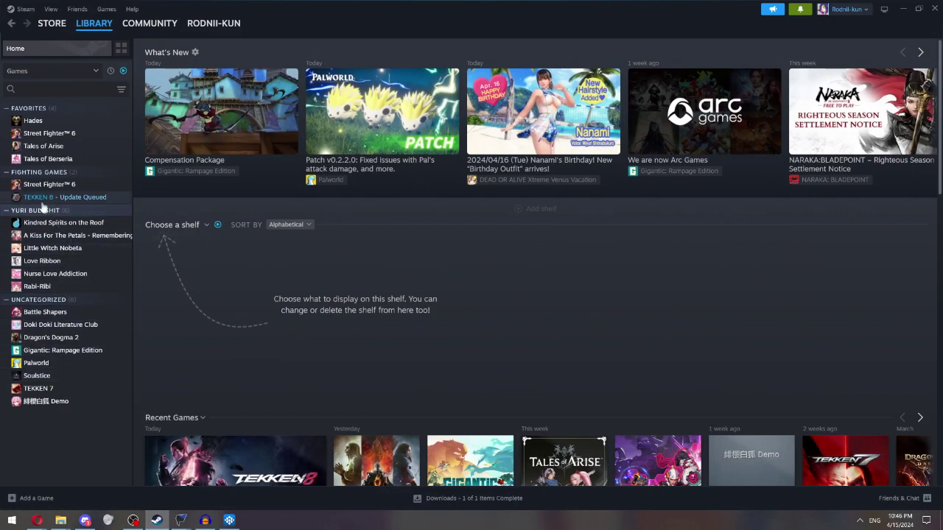
click(78, 198)
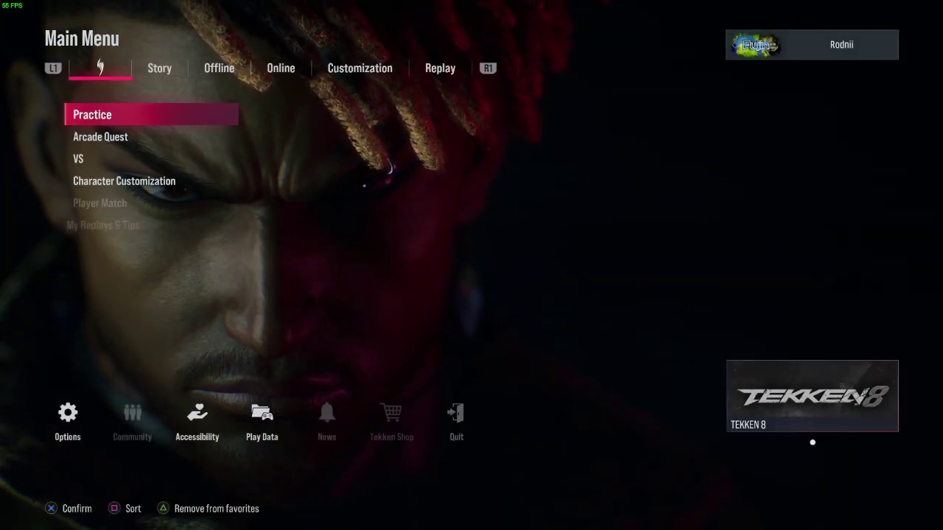
- Go from the Main Menu to the Select Character slot of Jukebox My Playlist 1
key(e)
key(e)
key(e)
key(e)
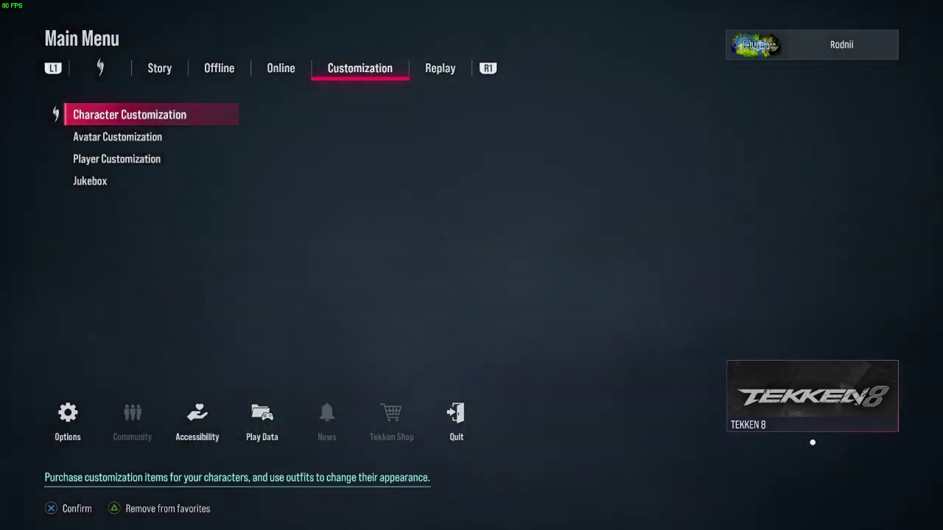
key(Down)
key(Down)
key(Down)
key(Return)
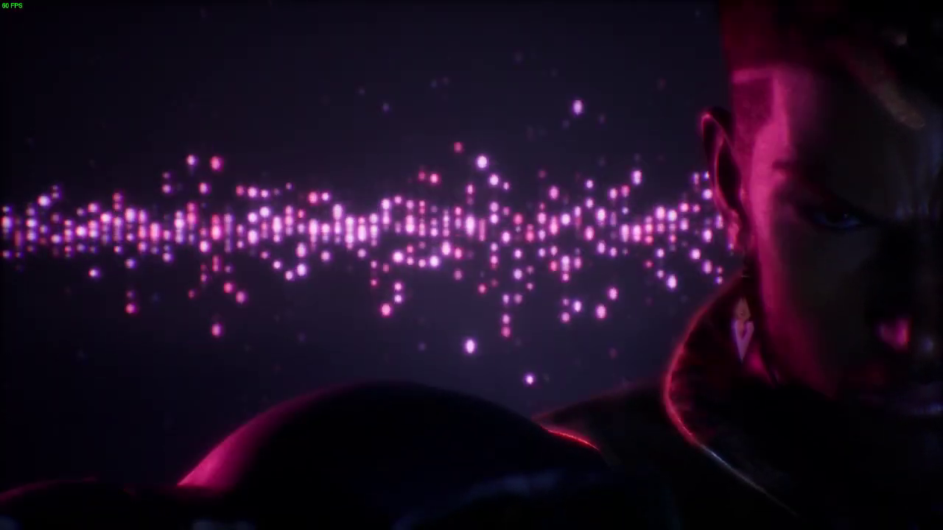
key(Return)
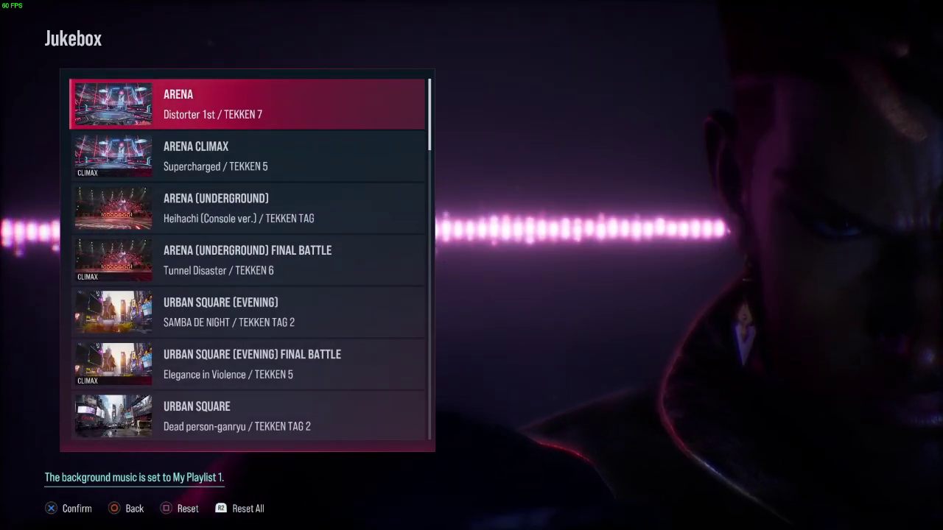
key(Down)
key(Down)
key(Down)
key(Down)
key(Down)
key(Down)
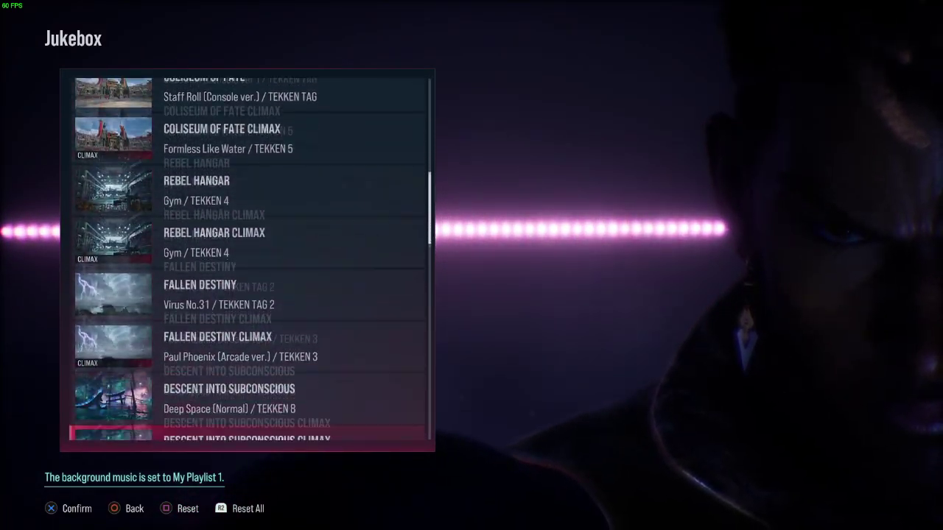
key(Down)
key(Down)
key(Down)
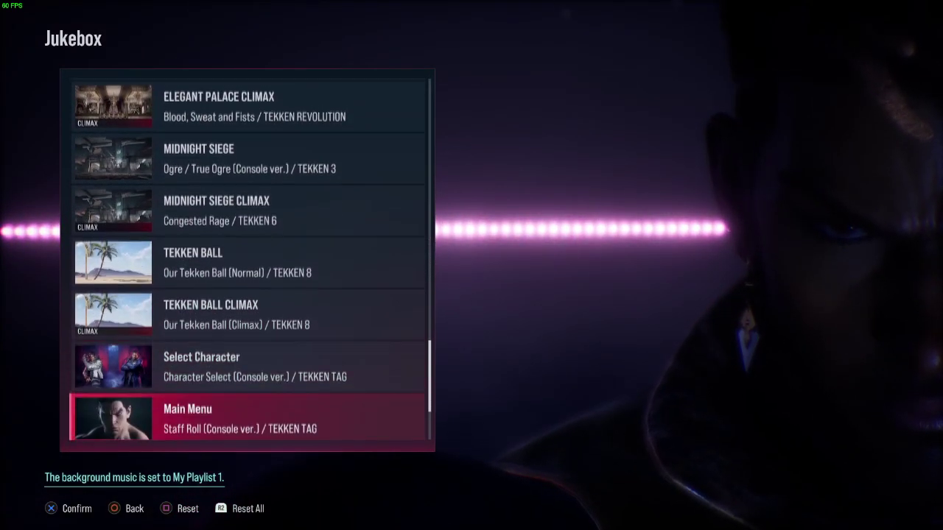
key(Up)
key(Return)
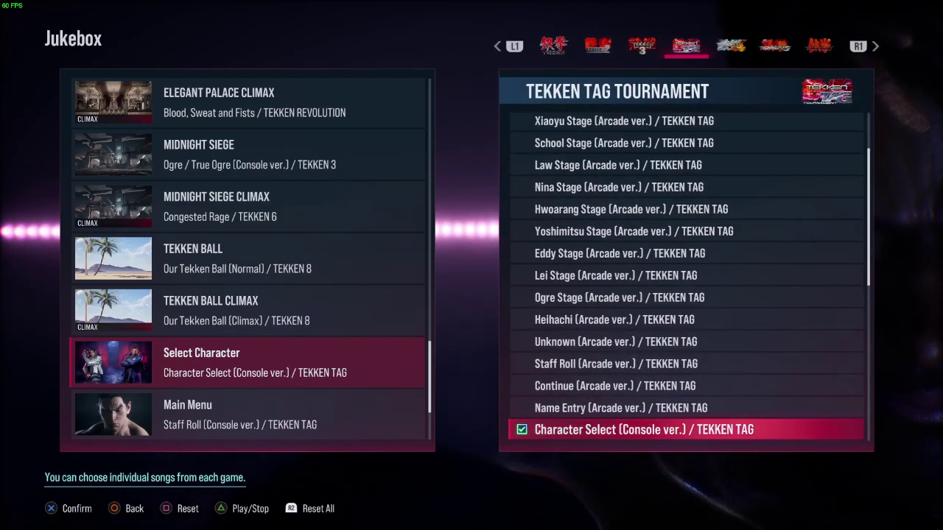
- Assign Calm Beginning from the TEKKEN 6 list to Select Character and back out
key(e)
key(e)
key(e)
key(e)
key(e)
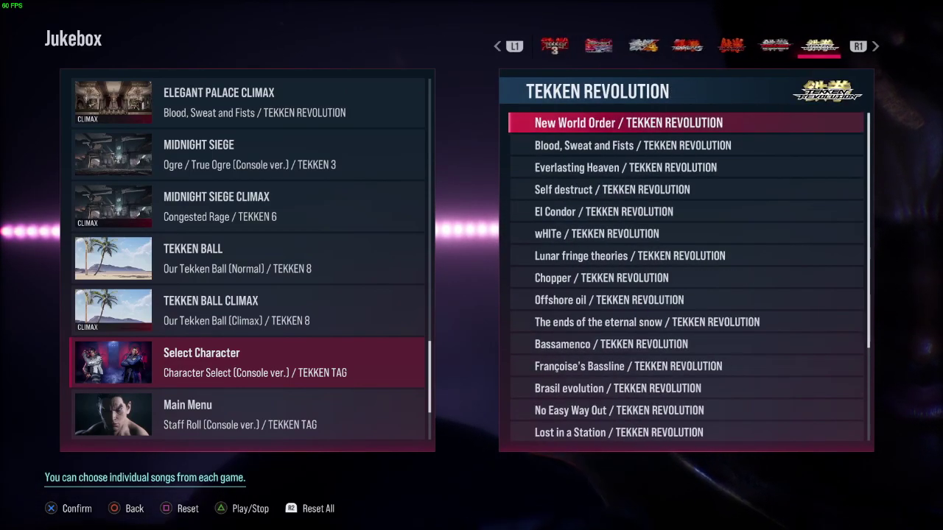
key(e)
key(e)
key(Up)
key(Up)
key(Up)
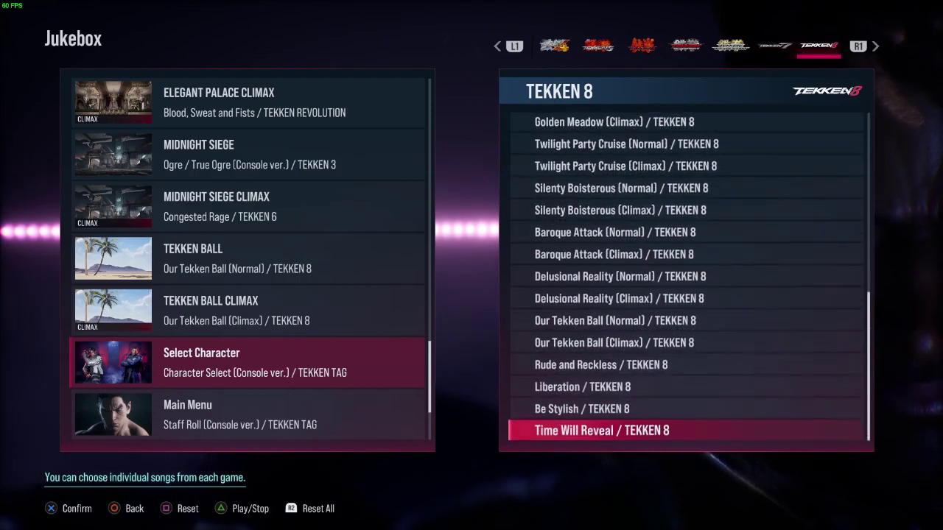
key(Up)
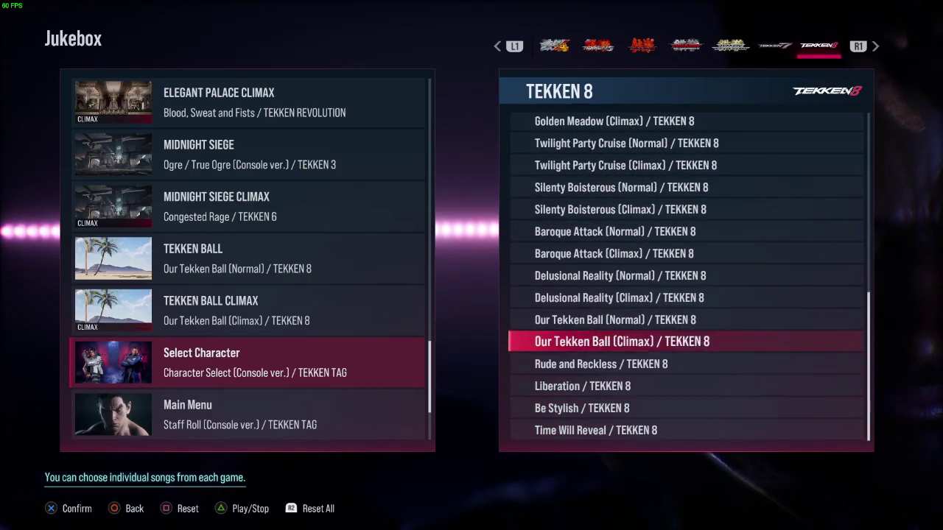
key(q)
key(q)
key(q)
key(q)
key(q)
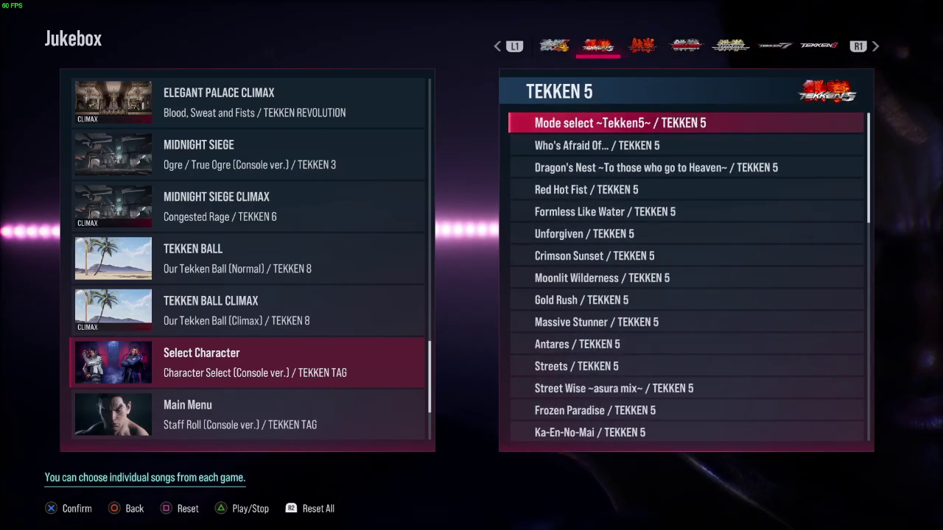
key(e)
key(Down)
key(Down)
key(Down)
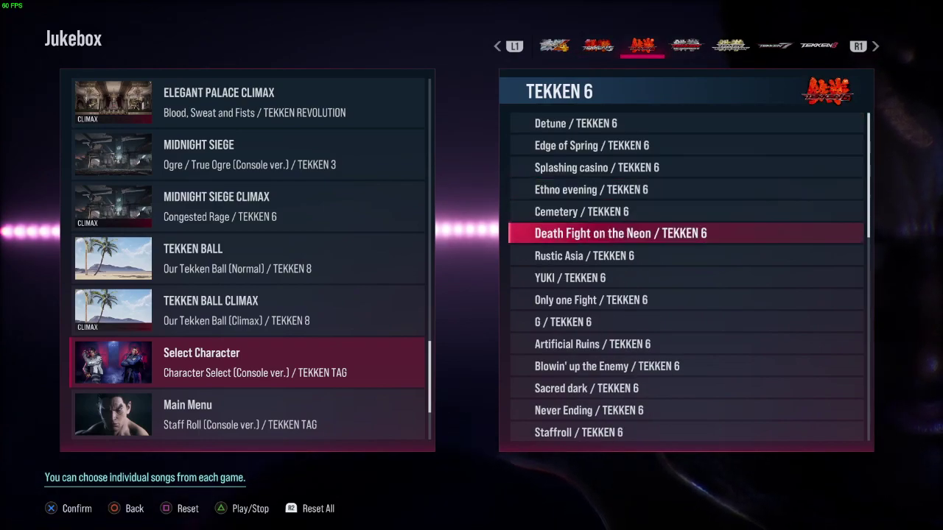
key(Down)
key(Down)
key(Down)
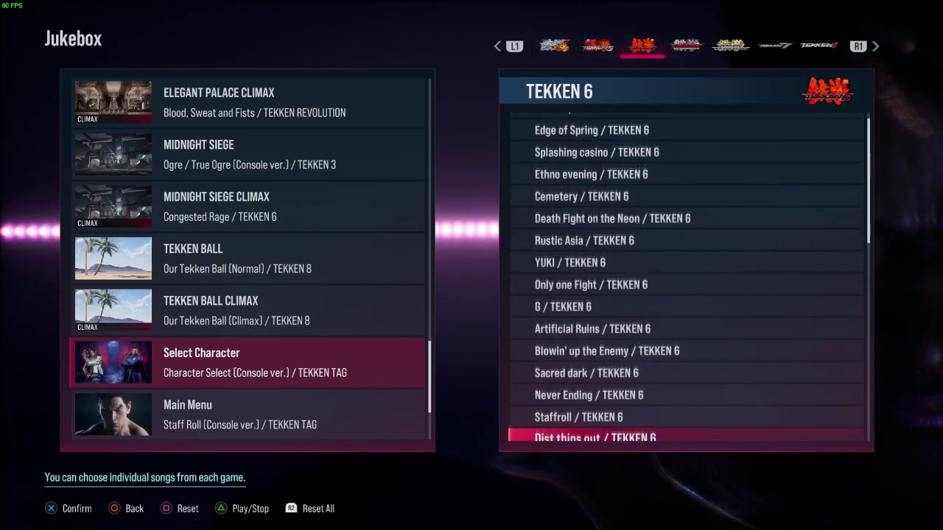
key(Down)
key(Down)
key(Down)
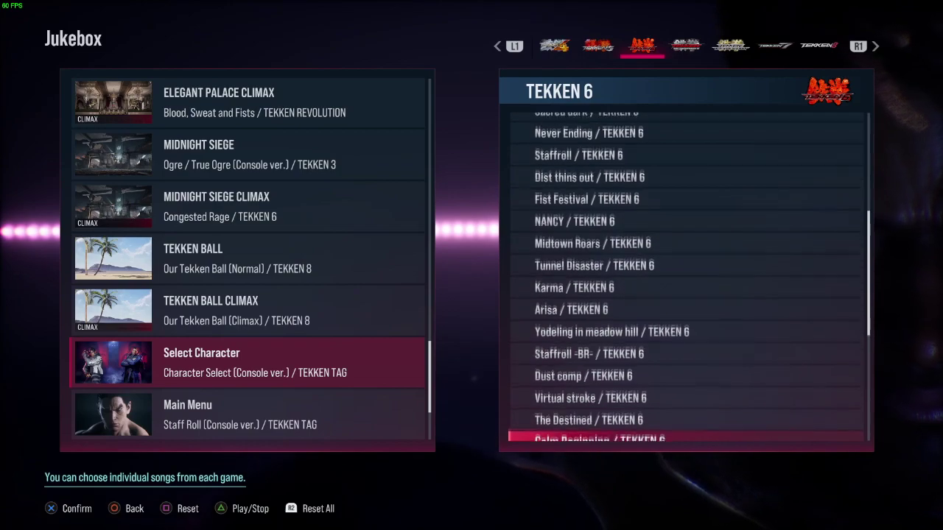
key(Up)
key(Up)
key(Up)
key(Down)
key(Return)
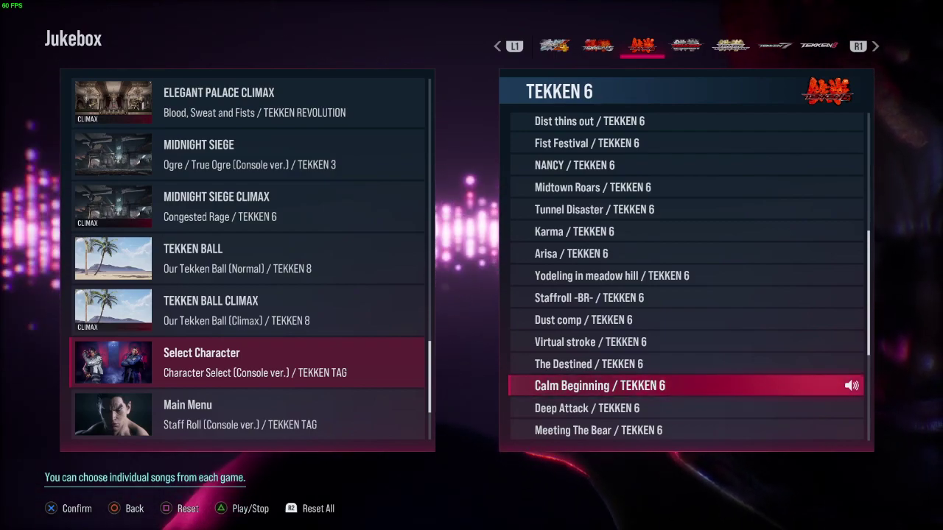
key(Return)
key(Escape)
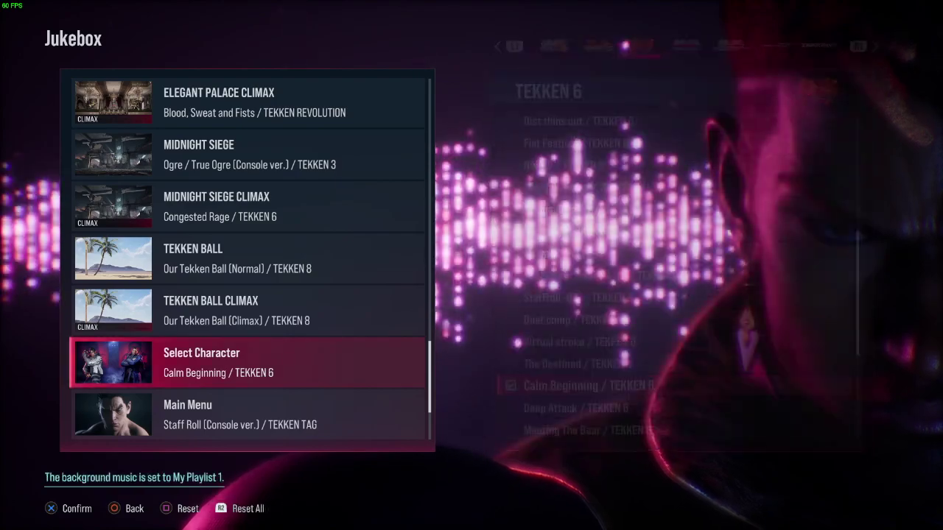
key(Escape)
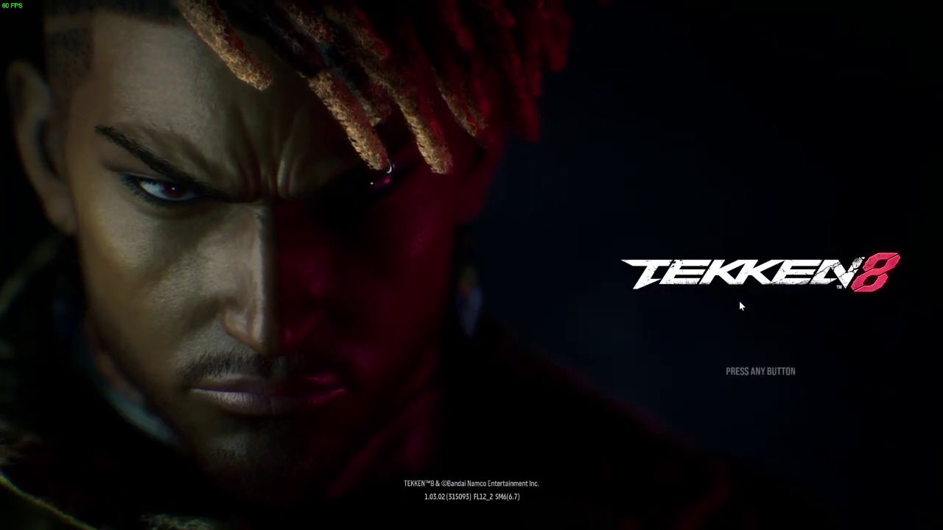
- Get past the title screen and maintenance notice to My Playlist 1's Select Character songs
key(Return)
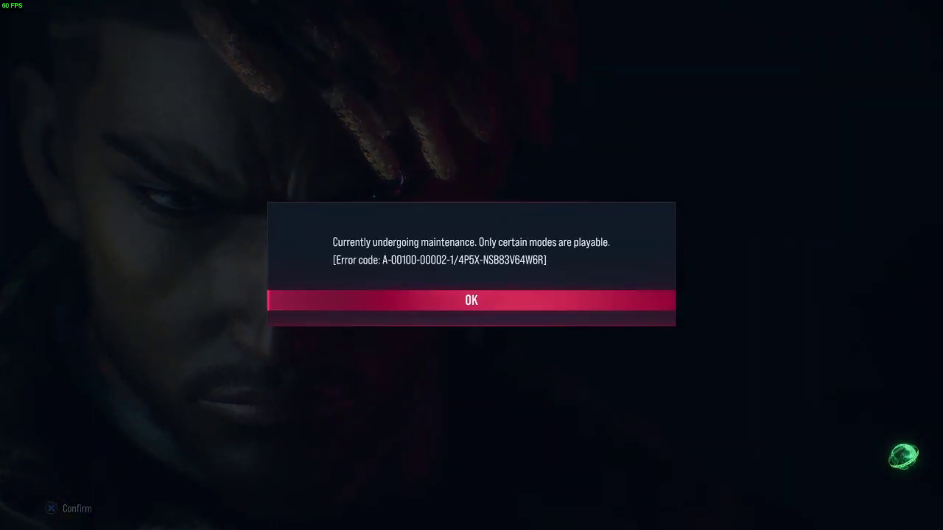
key(Return)
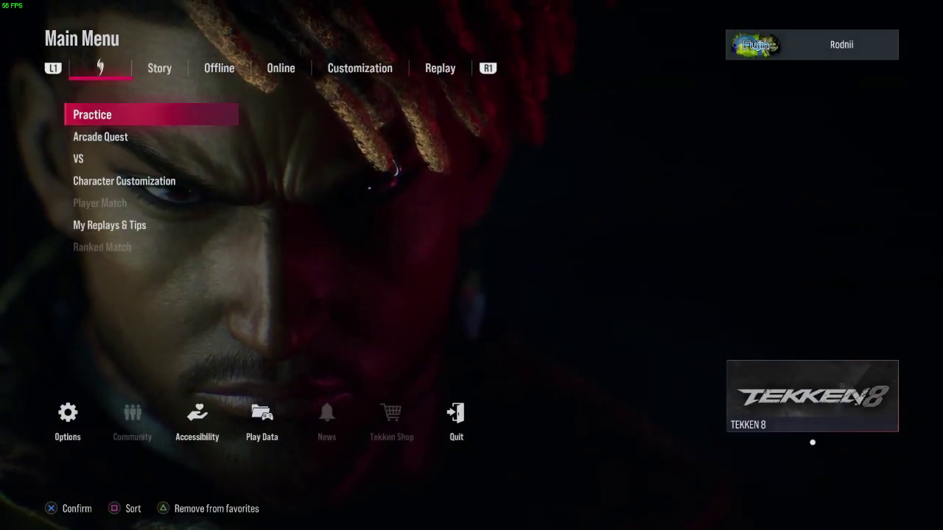
key(e)
key(e)
key(e)
key(e)
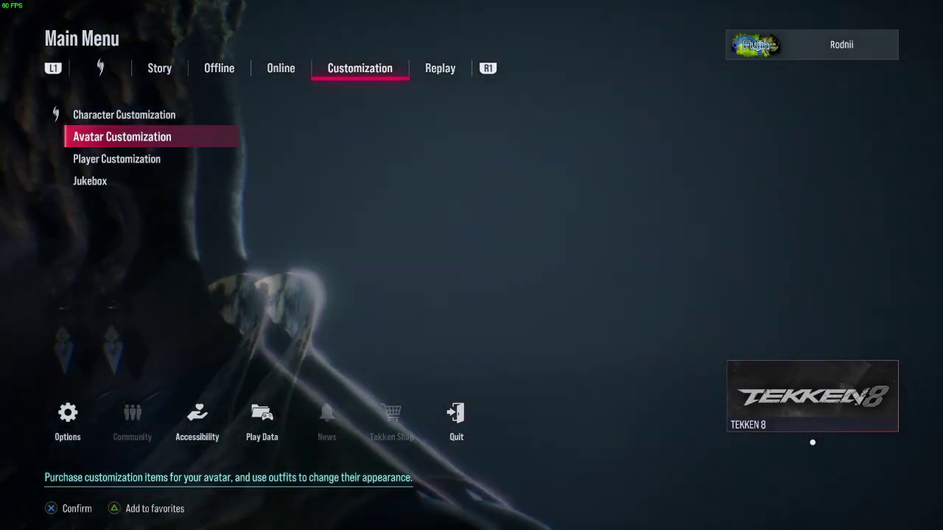
key(Down)
key(Down)
key(Return)
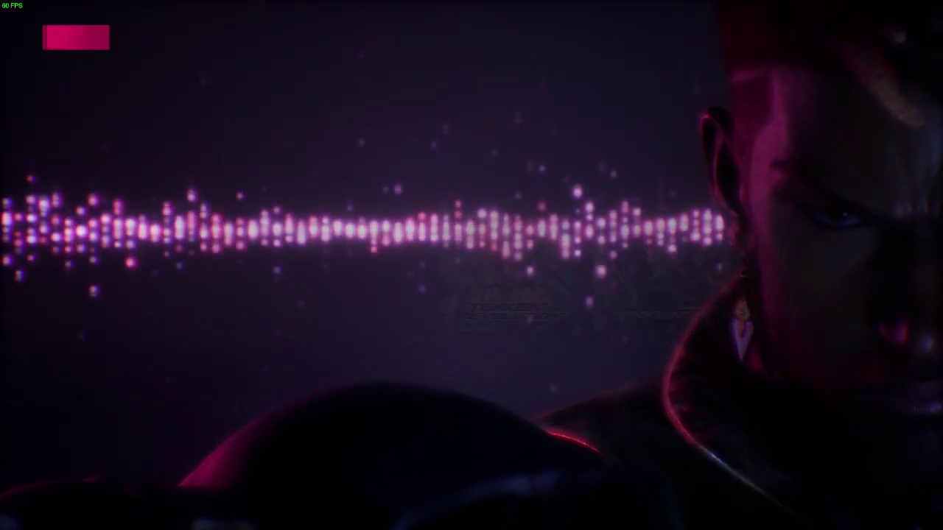
key(Return)
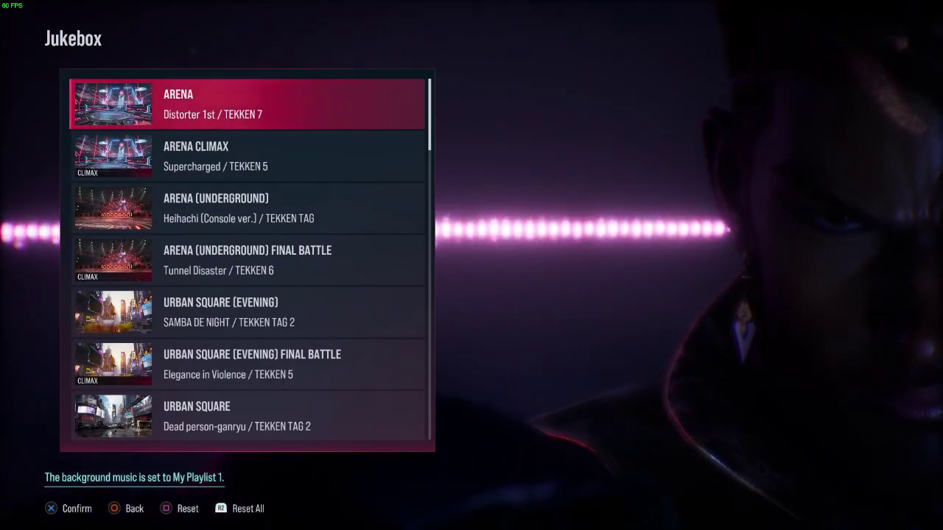
key(Down)
key(Down)
key(Down)
key(Down)
key(Down)
key(Down)
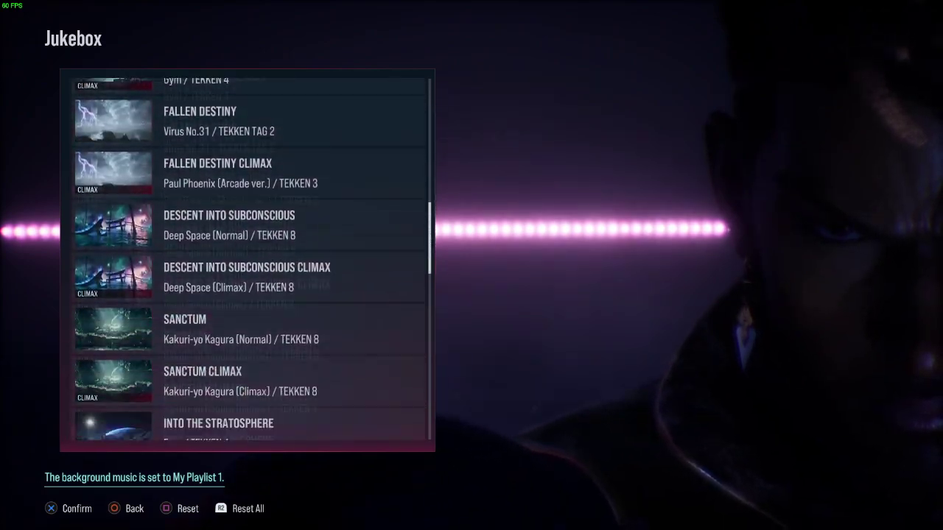
key(Down)
key(Down)
key(Down)
key(Return)
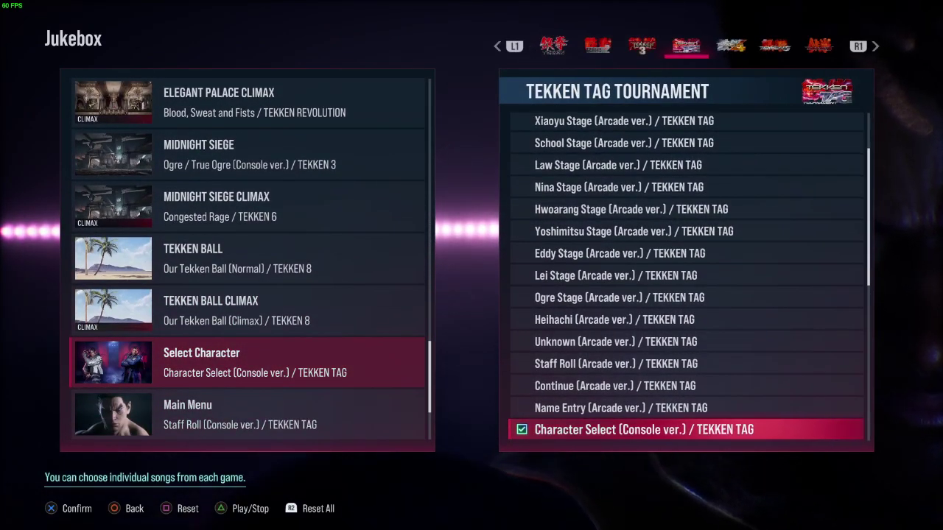
- Switch to the TEKKEN 6 song list and preview Calm Beginning
key(e)
key(e)
key(e)
key(e)
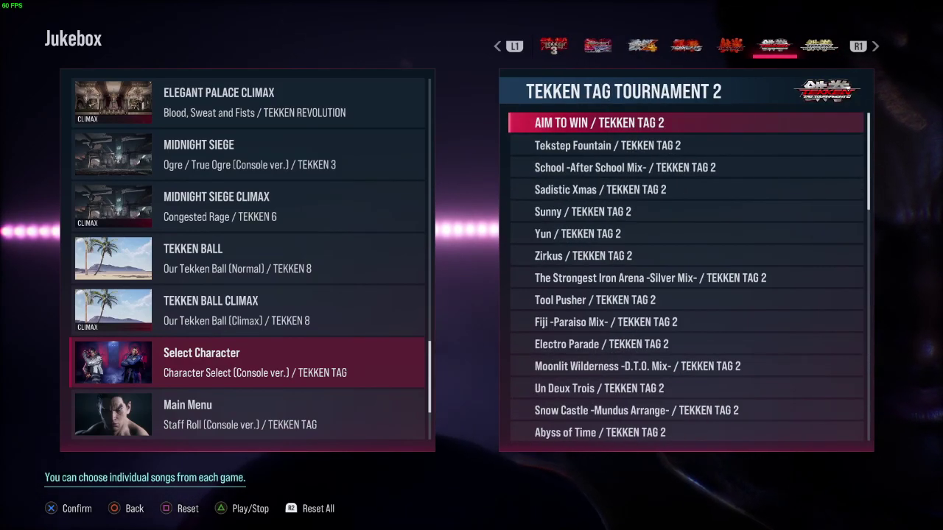
key(e)
key(e)
key(e)
key(Up)
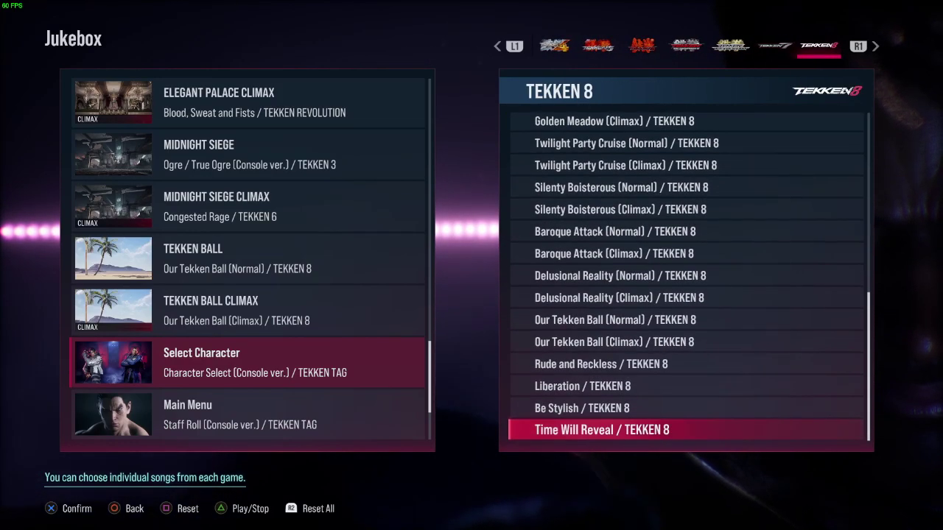
key(Up)
key(Up)
key(Up)
key(Up)
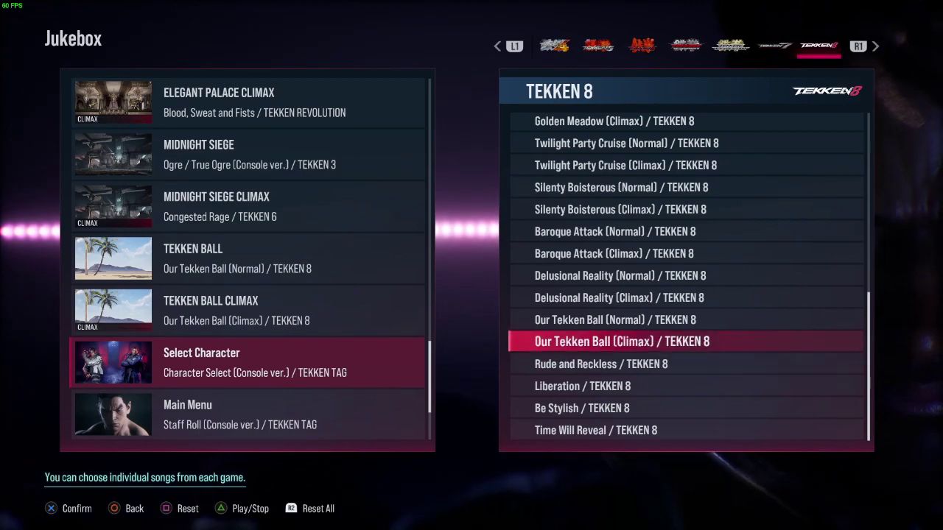
key(q)
key(q)
key(q)
key(q)
key(q)
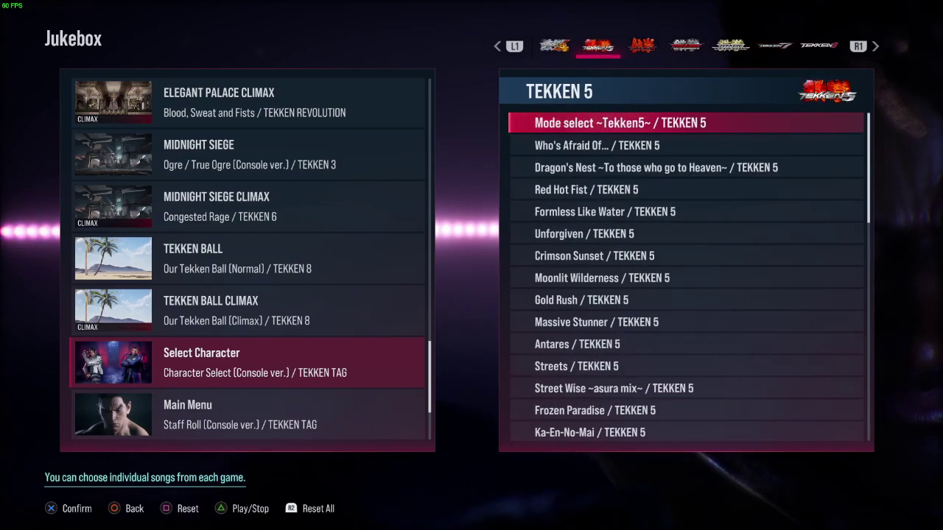
key(e)
key(Down)
key(Down)
key(Down)
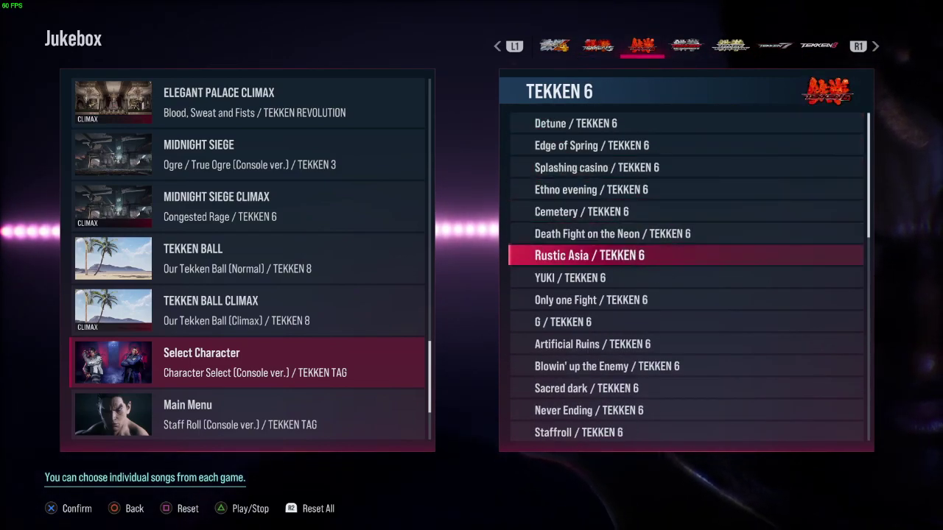
key(Down)
key(Down)
key(Down)
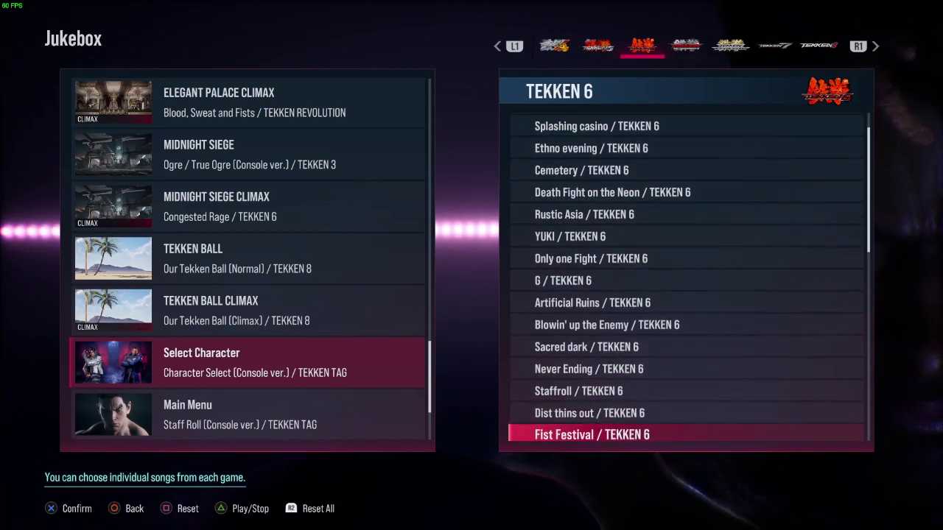
key(Down)
key(Down)
key(Down)
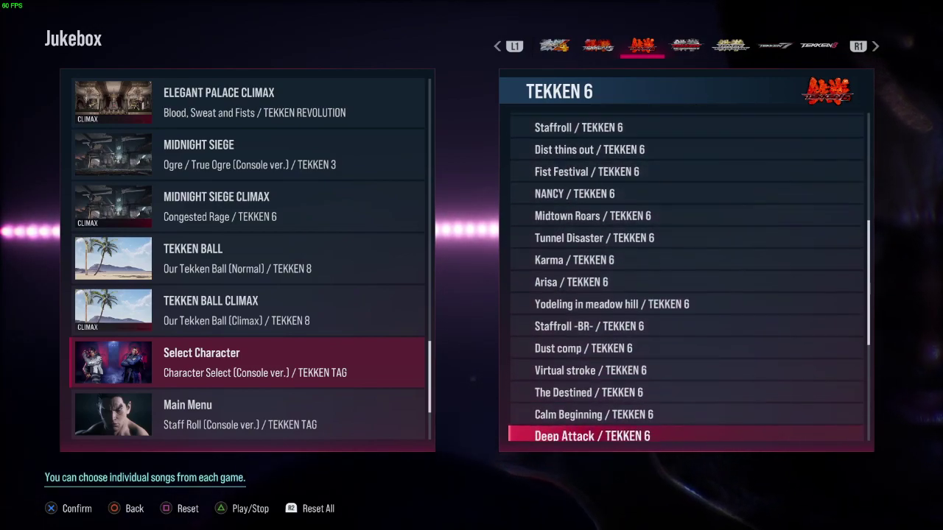
key(Up)
key(Up)
key(Up)
key(Down)
key(Return)
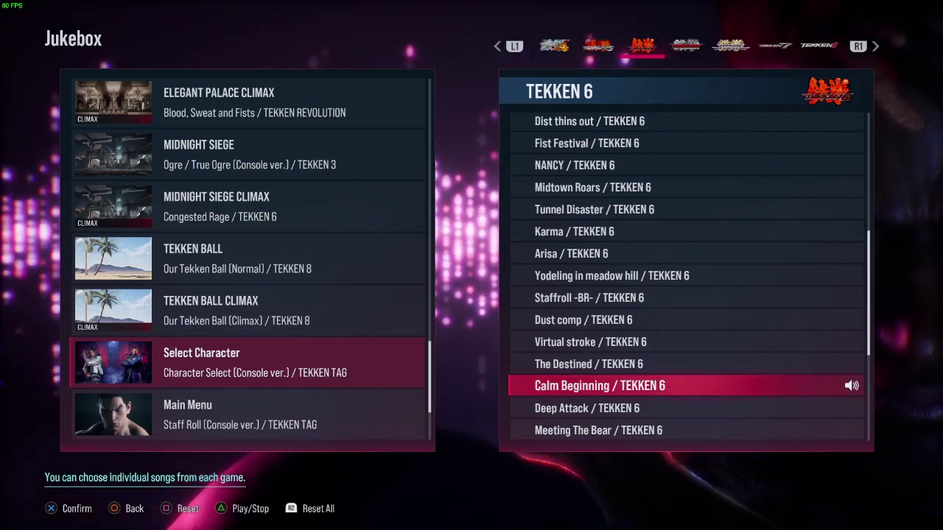